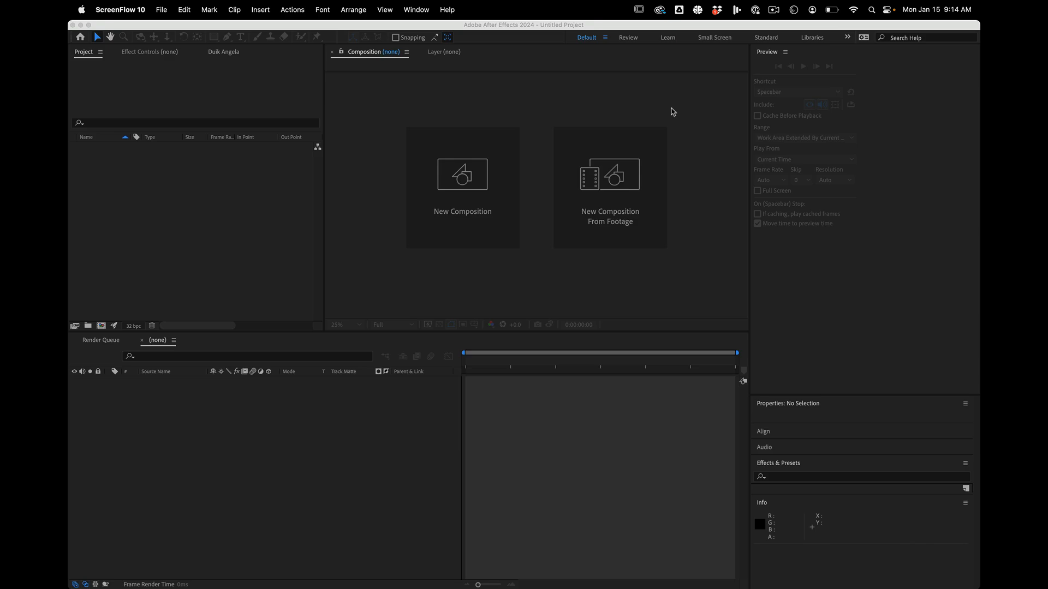
Create a new composition named Morph_v00 with the HD 1920x1080, 24 fps preset.
{"action": "left_click", "coordinate": [446, 195]}
{"action": "left_click", "coordinate": [121, 103]}
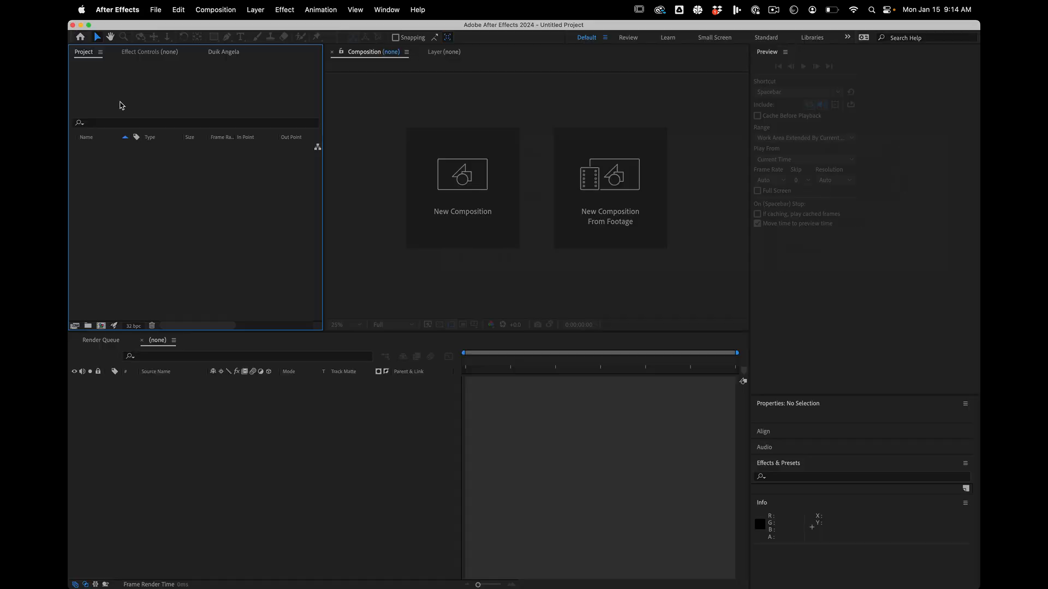
{"action": "left_click", "coordinate": [461, 179]}
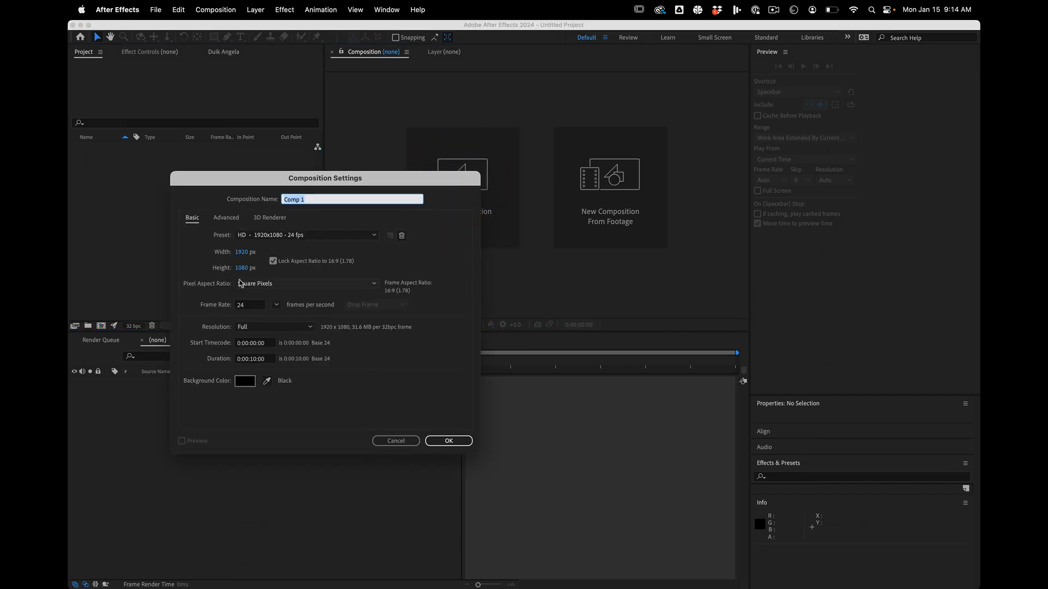
{"action": "key", "text": "BackSpace"}
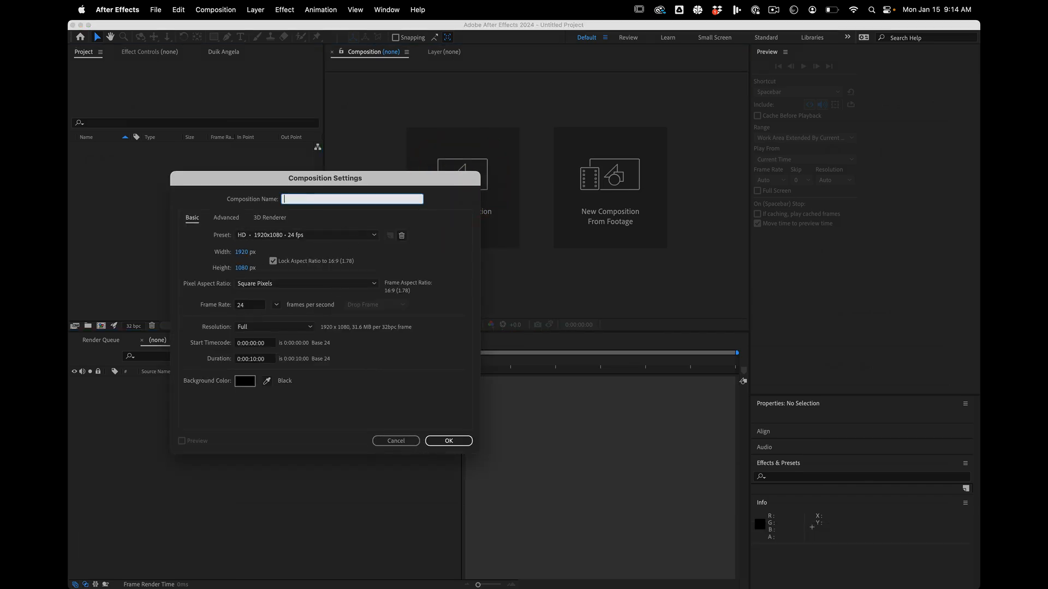
{"action": "type", "text": "Morph_v00"}
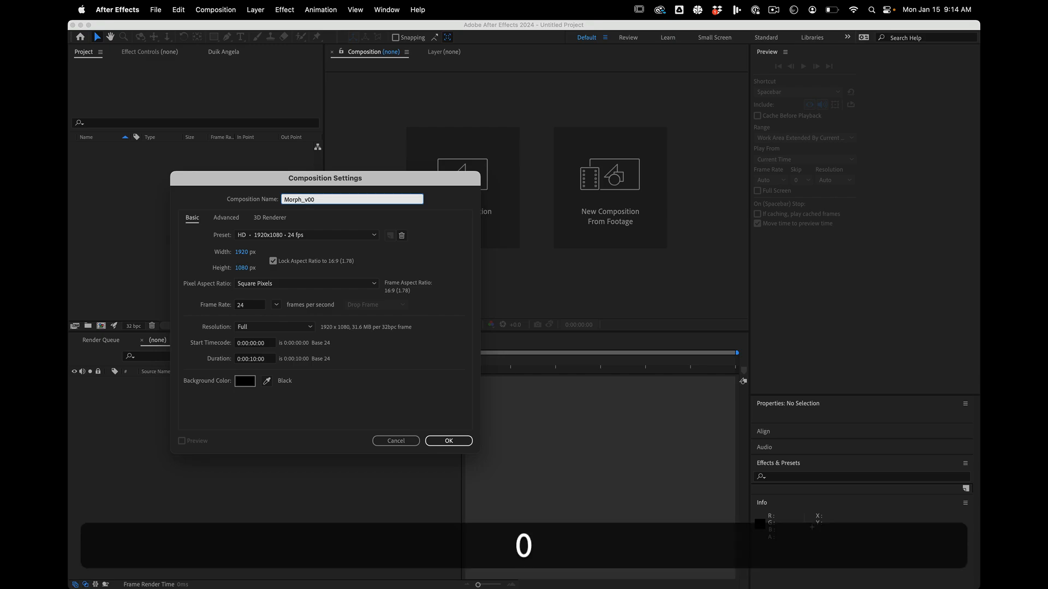
{"action": "key", "text": "Return"}
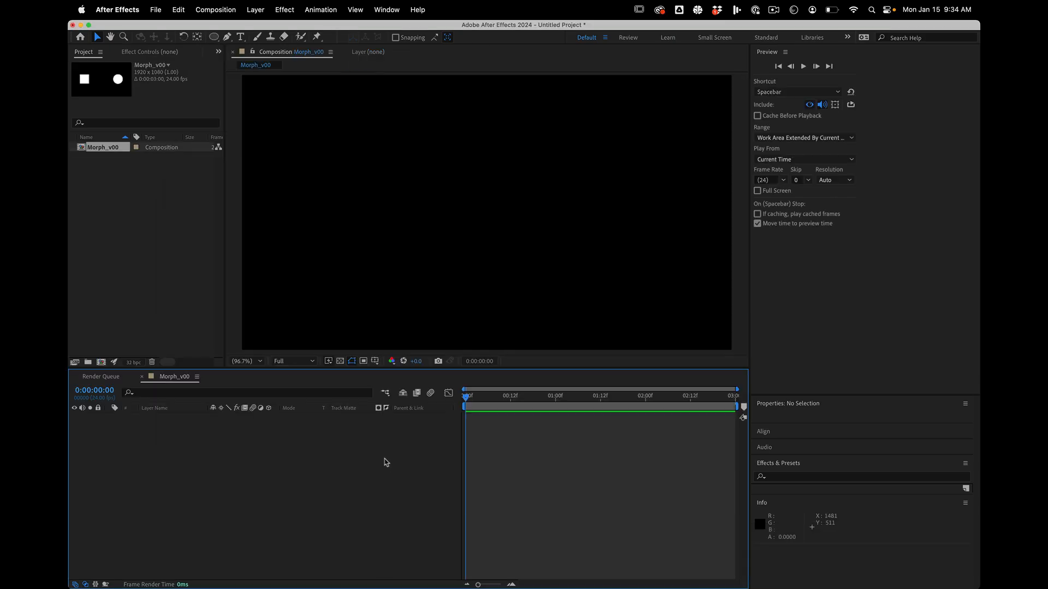
Create a shape layer with a white rectangle that fills the whole composition frame.
{"action": "left_click", "coordinate": [216, 40]}
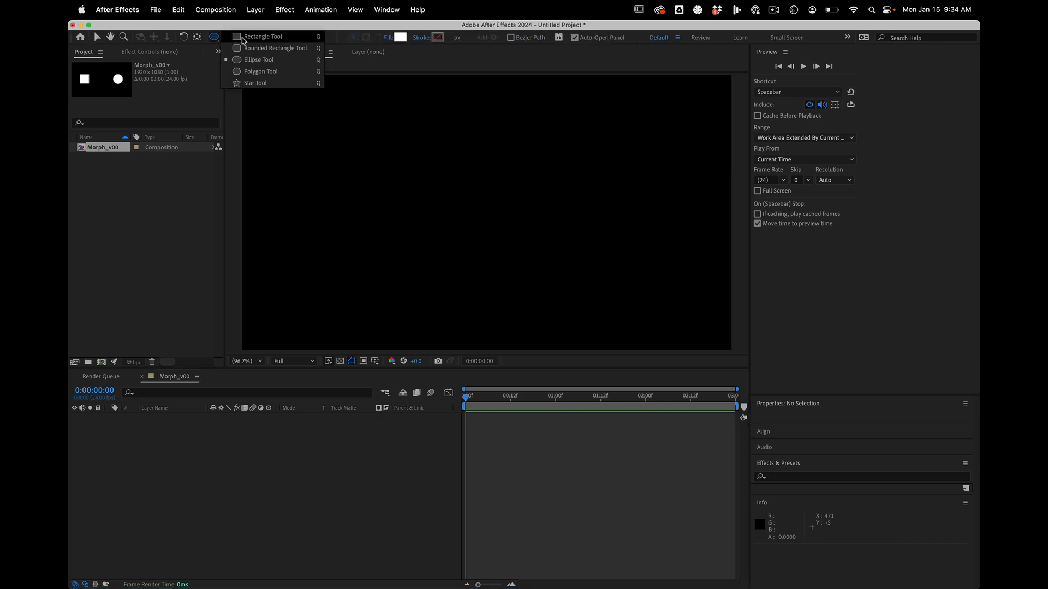
{"action": "left_click", "coordinate": [240, 39]}
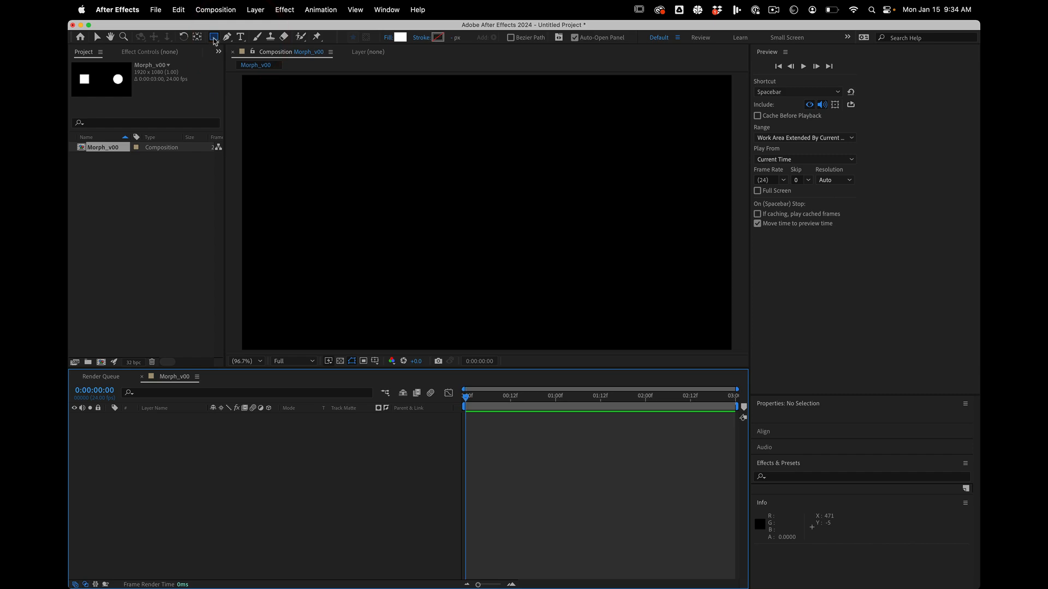
{"action": "double_click", "coordinate": [214, 39]}
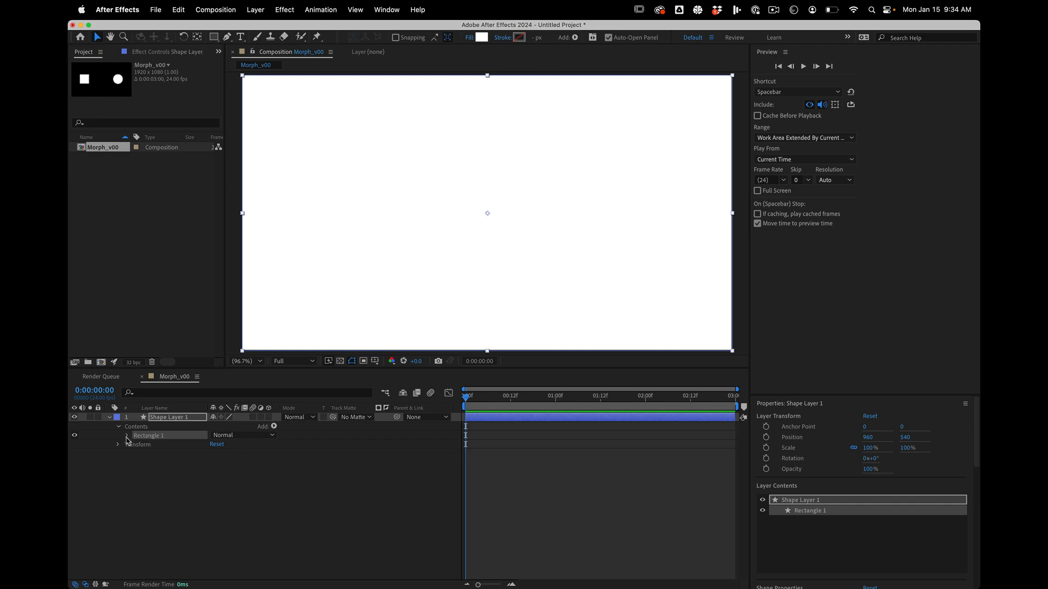
Unlink the rectangle path's size proportions and set its size to 300 by 300.
{"action": "left_click", "coordinate": [127, 435]}
{"action": "left_click", "coordinate": [137, 445]}
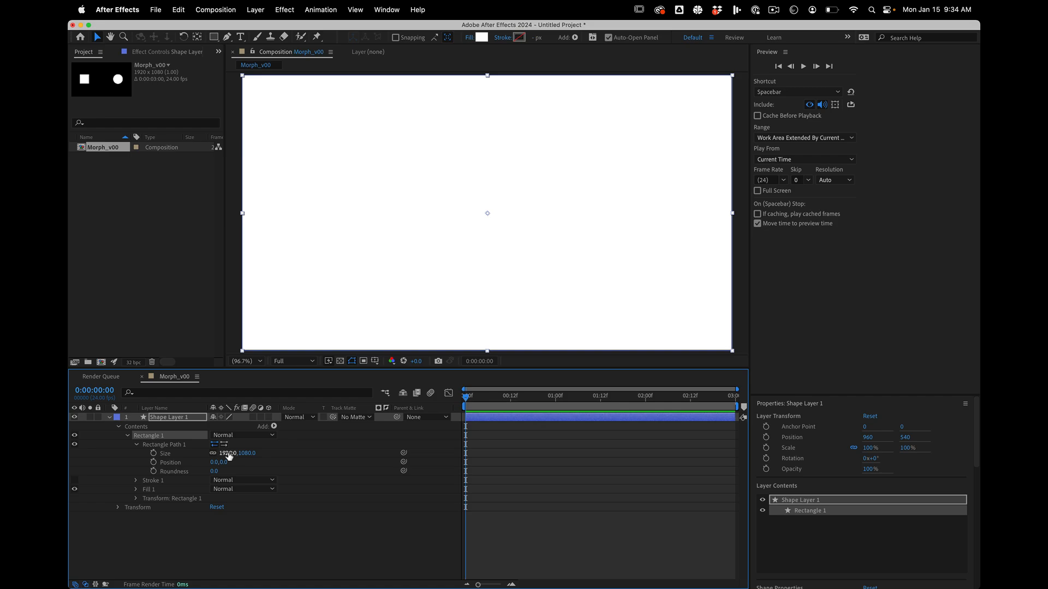
{"action": "left_click", "coordinate": [213, 453]}
{"action": "left_click", "coordinate": [227, 454]}
{"action": "type", "text": "300"}
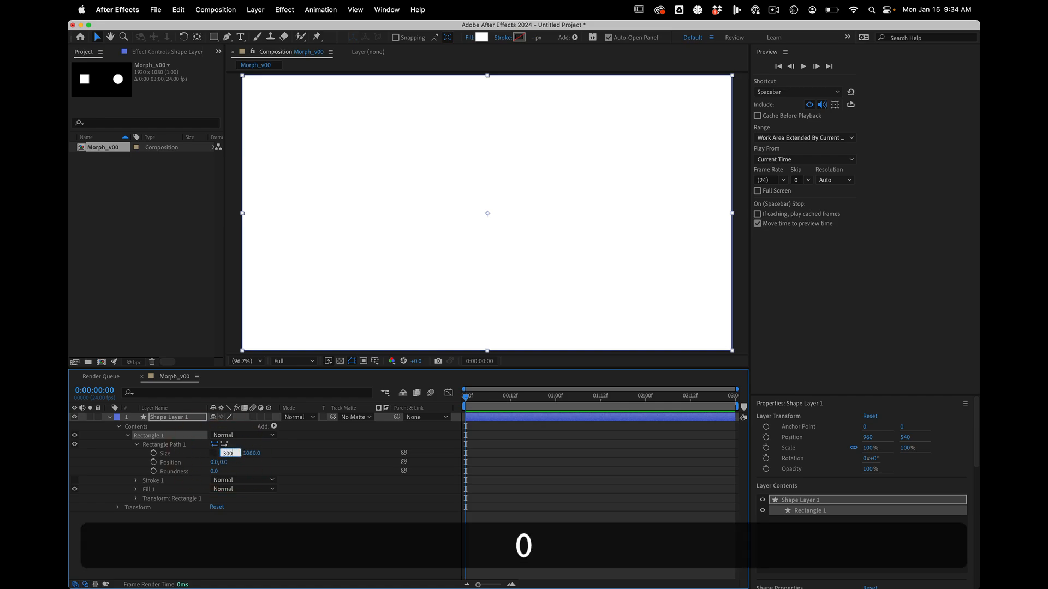
{"action": "key", "text": "Tab"}
{"action": "type", "text": "30"}
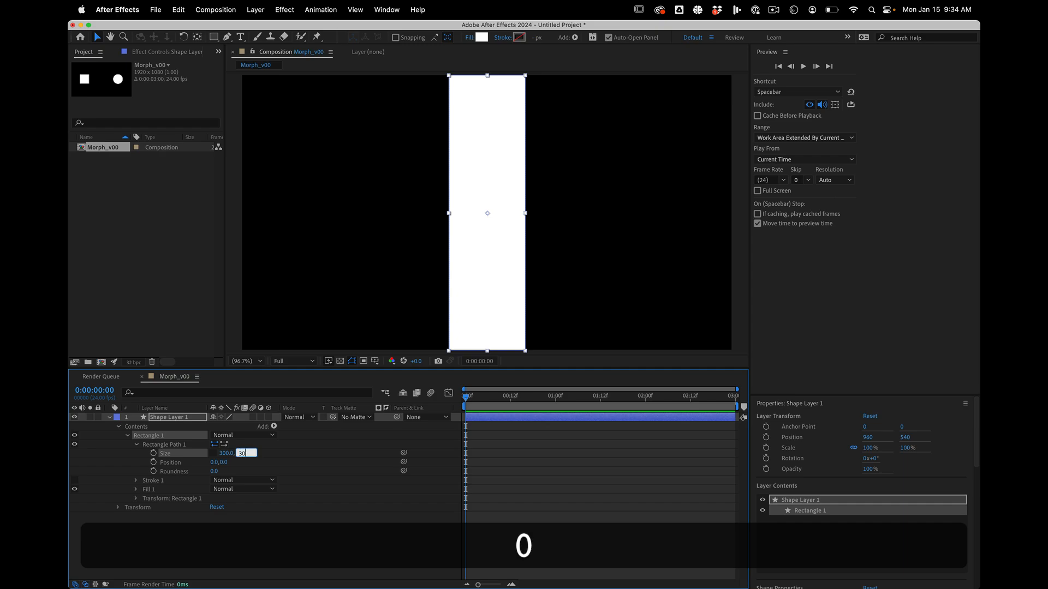
{"action": "type", "text": "0"}
{"action": "key", "text": "Return"}
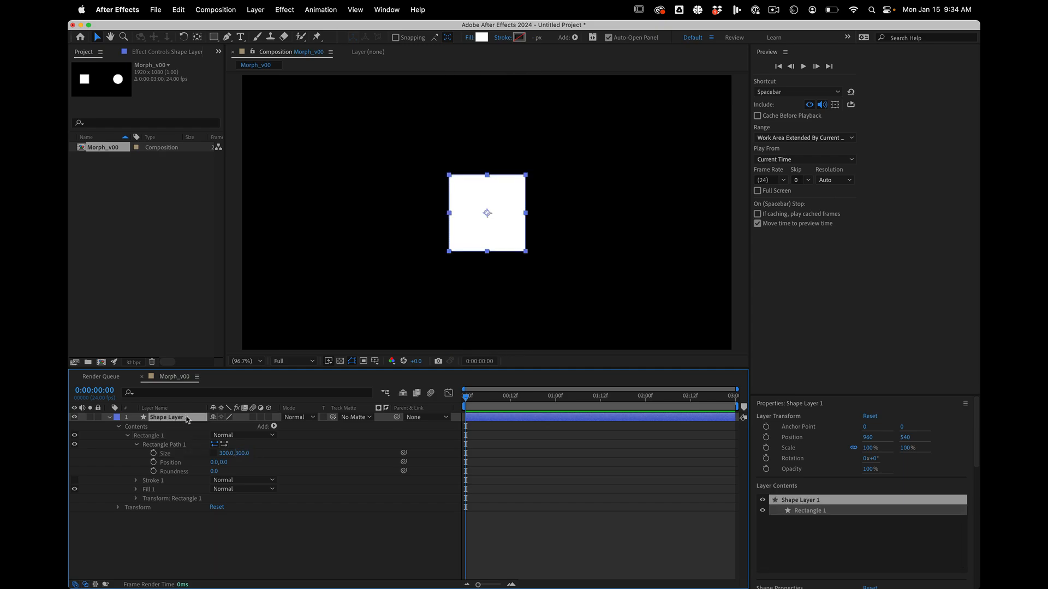
Rename the rectangle's shape layer Square and move it horizontally into the left part of the frame, to about X 393.
{"action": "left_click", "coordinate": [187, 420]}
{"action": "key", "text": "Return"}
{"action": "type", "text": "Square"}
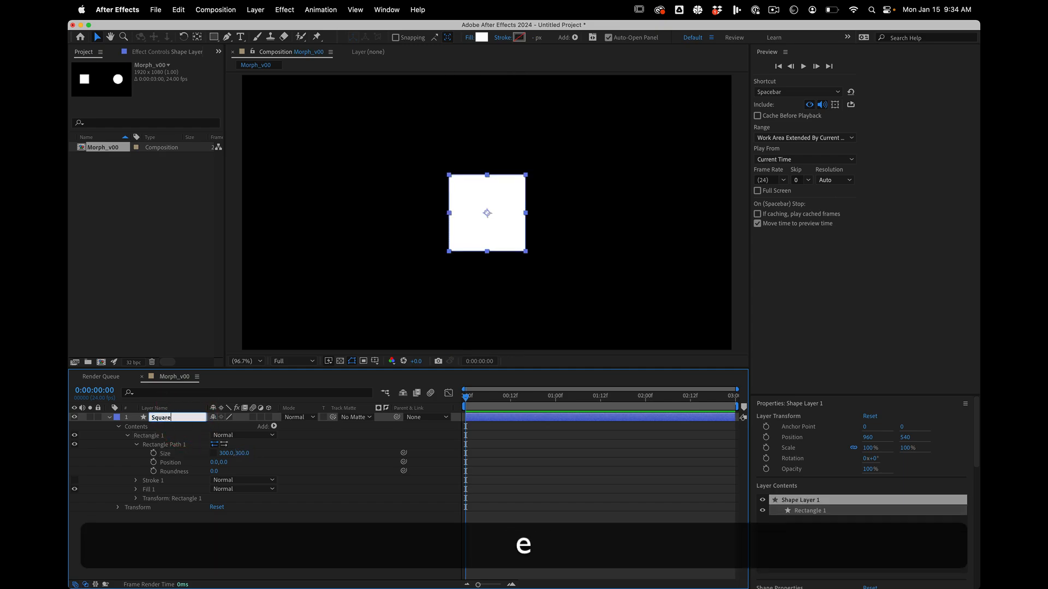
{"action": "key", "text": "Return"}
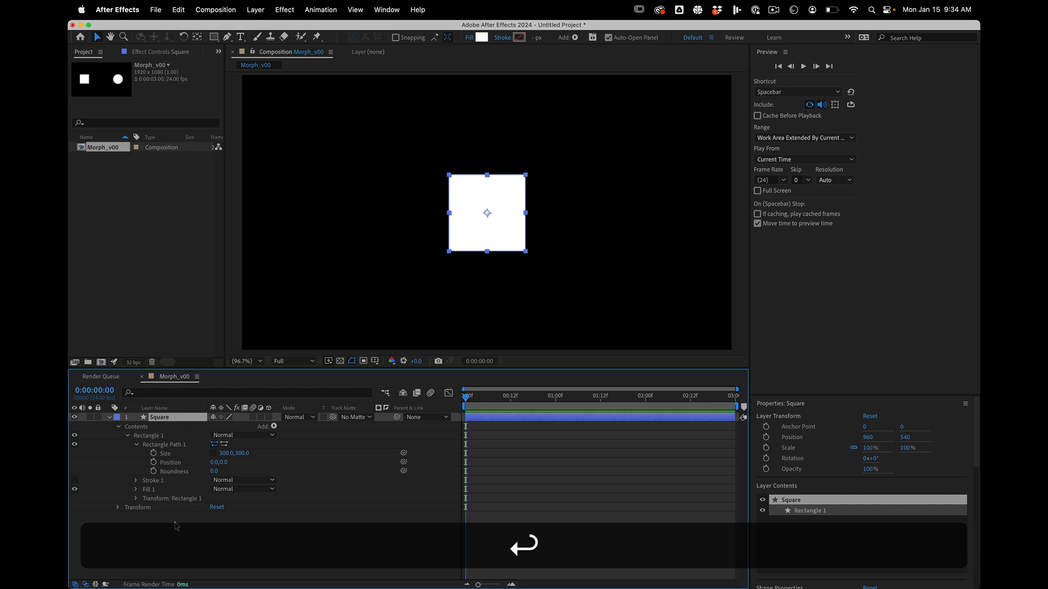
{"action": "left_click_drag", "start_coordinate": [500, 233], "coordinate": [356, 233]}
With no layer selected, create a new shape layer with an ellipse that fills the composition frame.
{"action": "left_click", "coordinate": [264, 537]}
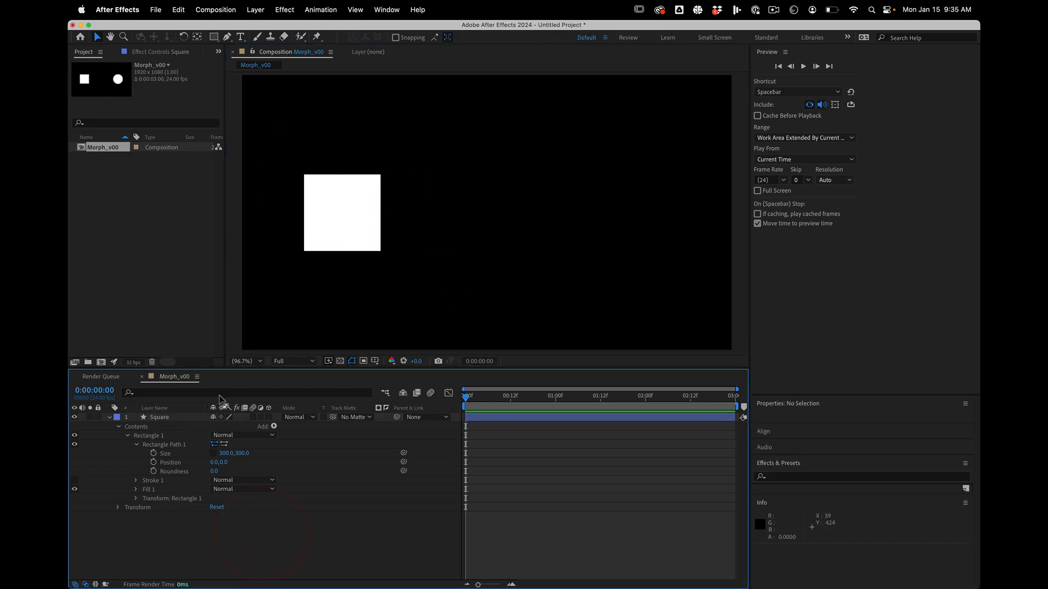
{"action": "left_click", "coordinate": [196, 540]}
{"action": "left_click", "coordinate": [214, 37]}
{"action": "left_click", "coordinate": [231, 61]}
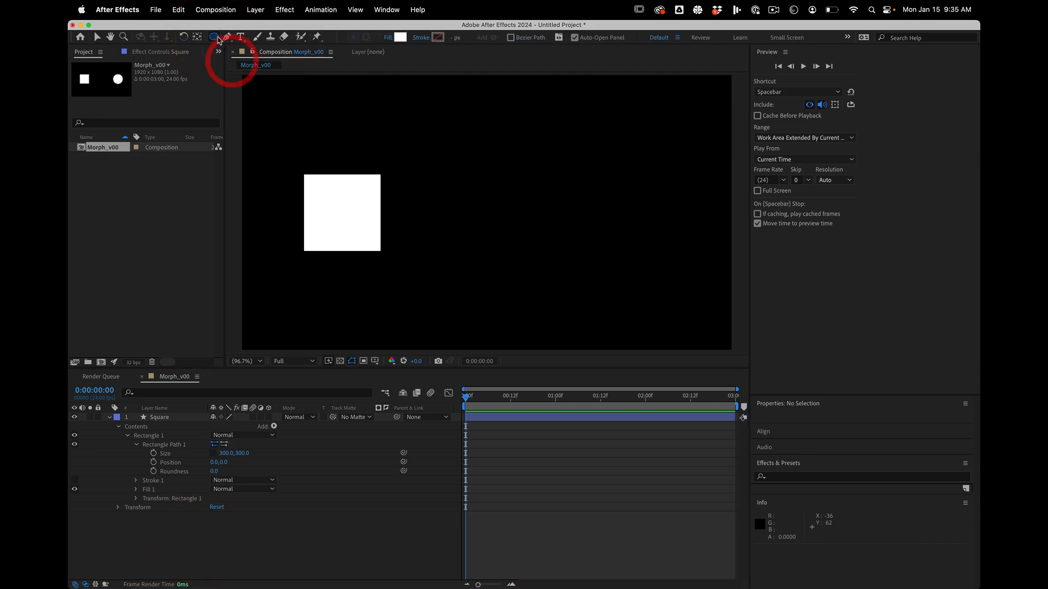
{"action": "double_click", "coordinate": [216, 38]}
{"action": "key", "text": "v"}
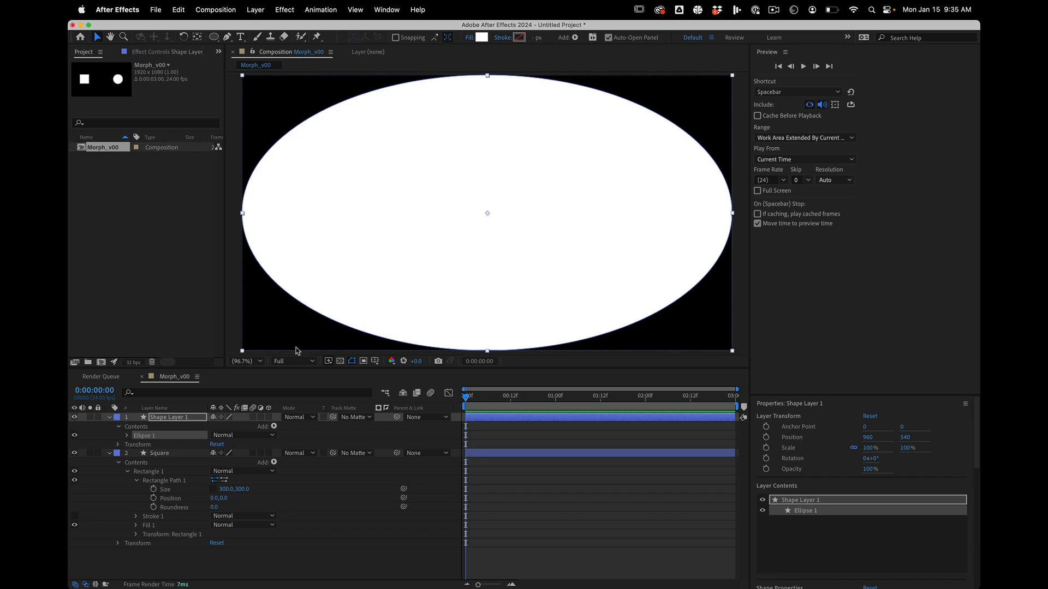
Unlink the ellipse path's size proportions and set its size to 315 by 315.
{"action": "left_click", "coordinate": [128, 436]}
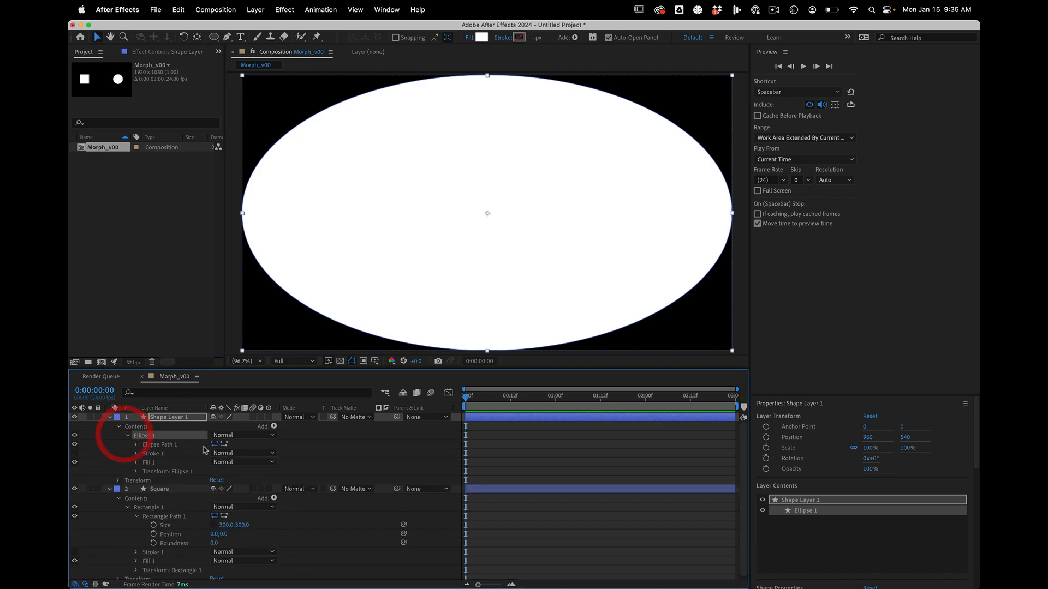
{"action": "left_click", "coordinate": [137, 444]}
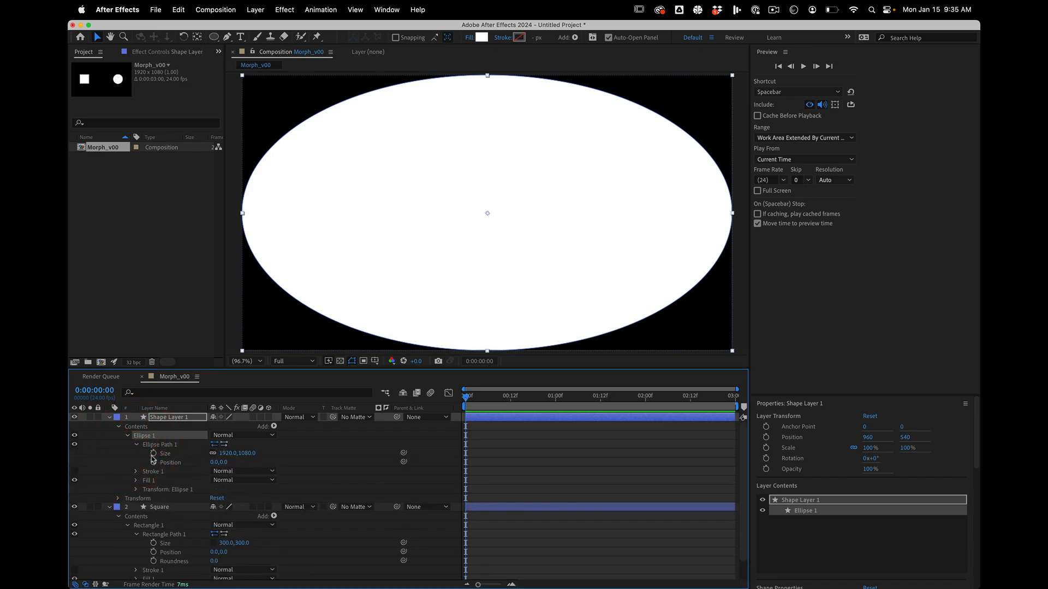
{"action": "left_click", "coordinate": [153, 454]}
{"action": "left_click", "coordinate": [154, 454]}
{"action": "left_click", "coordinate": [211, 453]}
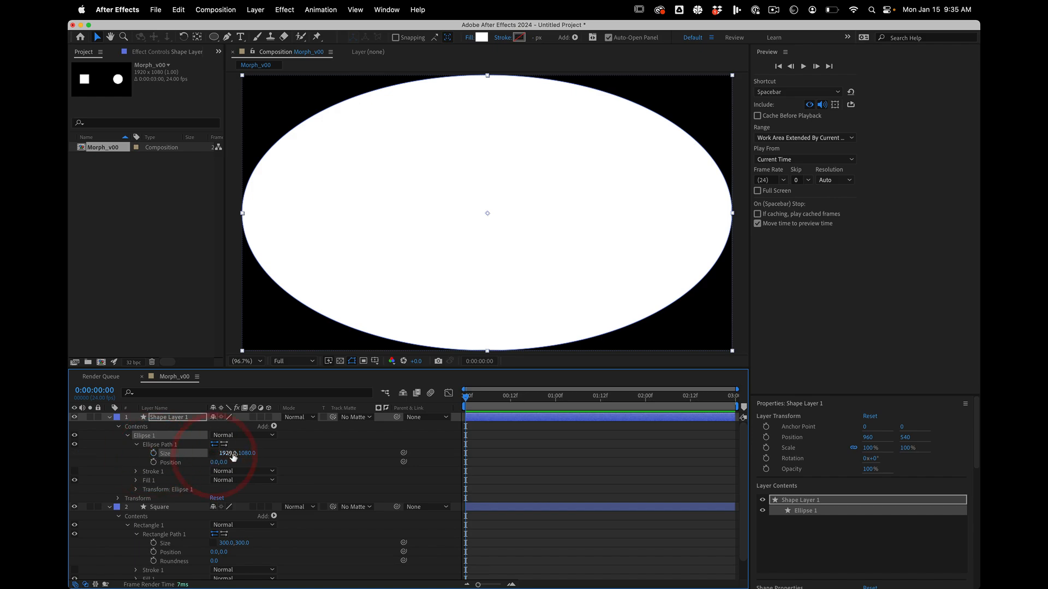
{"action": "left_click", "coordinate": [229, 454]}
{"action": "type", "text": "315"}
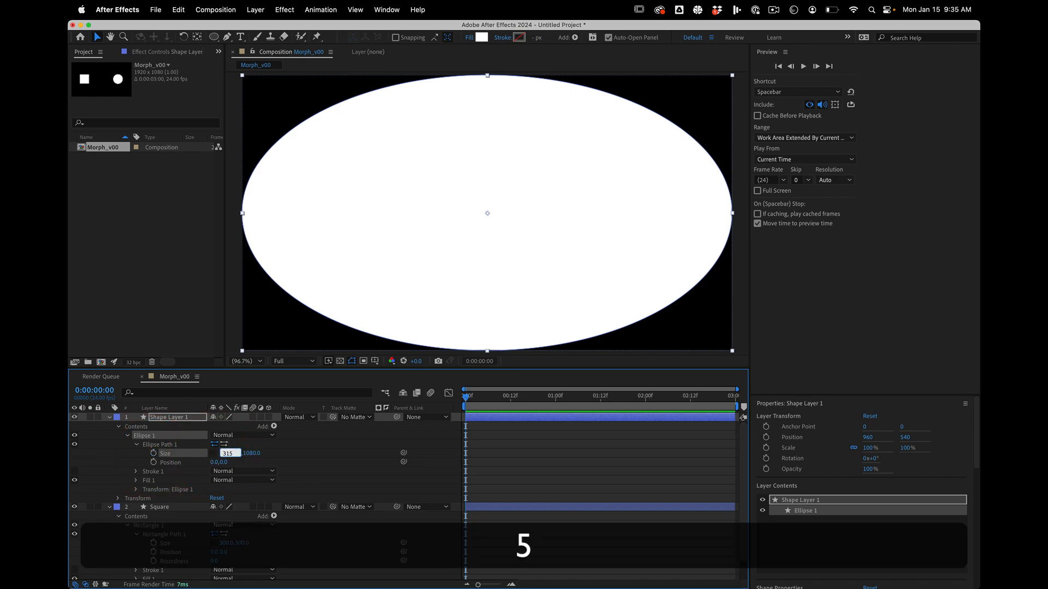
{"action": "key", "text": "Tab"}
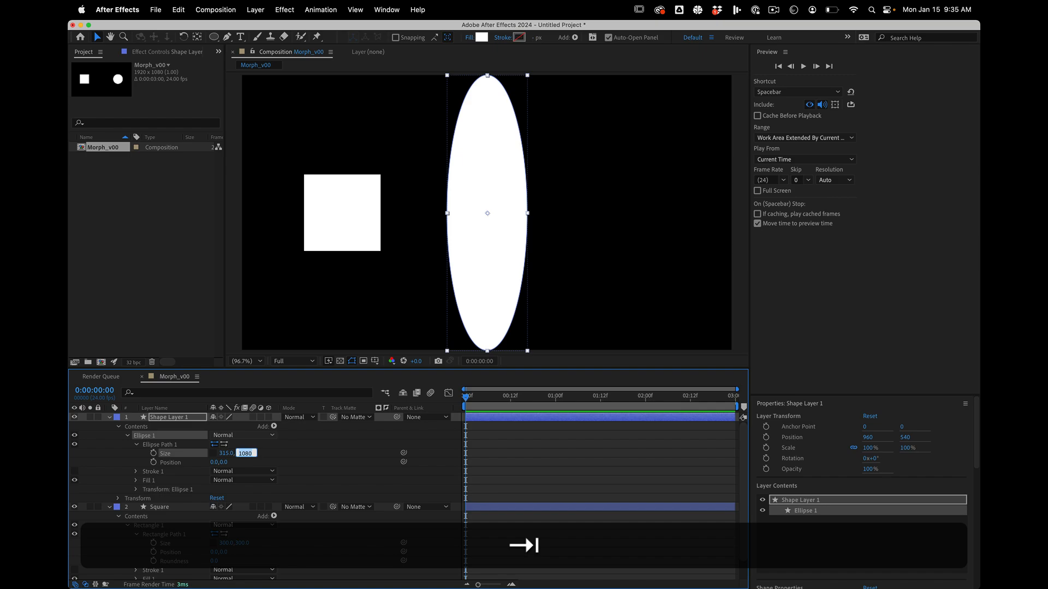
{"action": "type", "text": "315"}
{"action": "key", "text": "Return"}
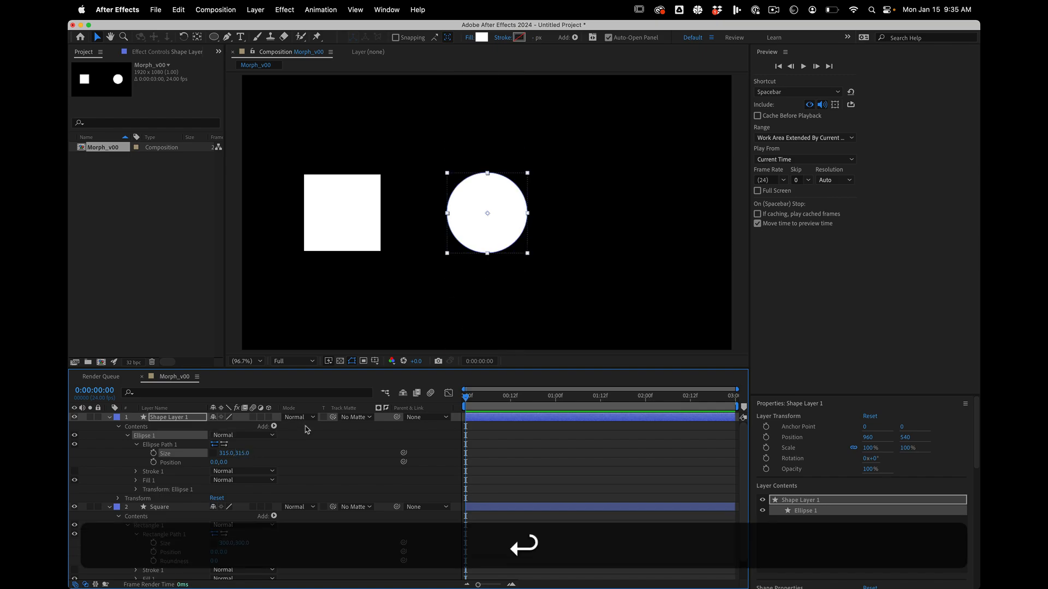
Move the circle horizontally into the right part of the frame, to about X 1485, and rename its layer Circle.
{"action": "left_click", "coordinate": [189, 417]}
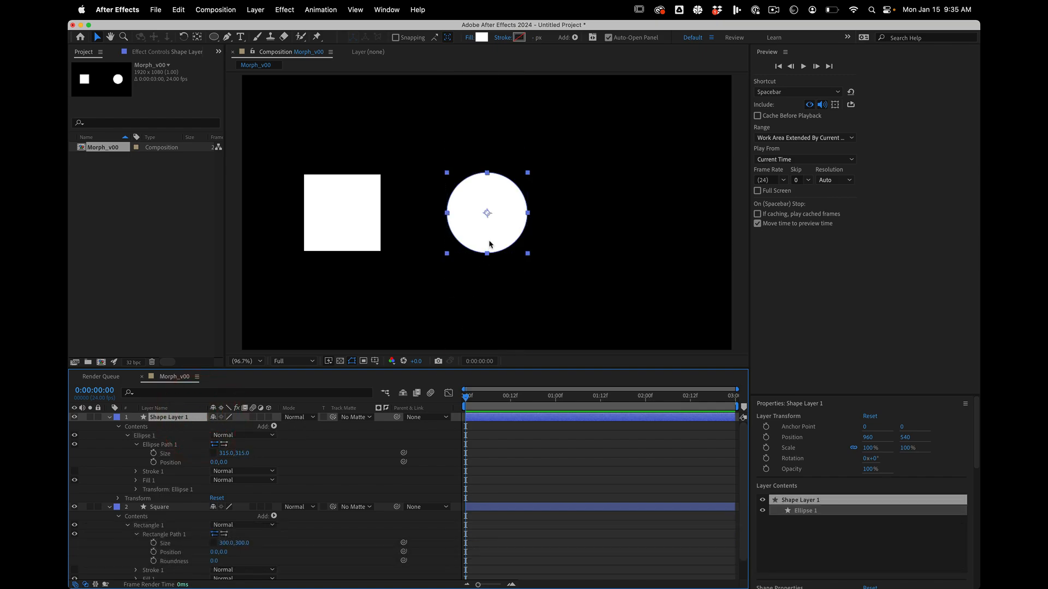
{"action": "left_click_drag", "start_coordinate": [482, 233], "coordinate": [617, 241]}
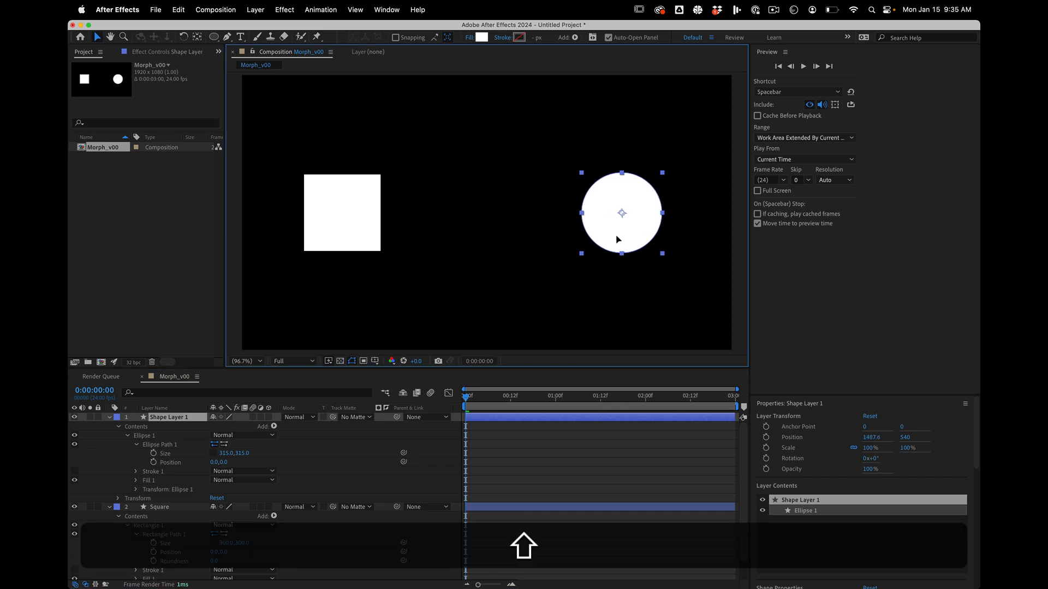
{"action": "left_click", "coordinate": [163, 420]}
{"action": "key", "text": "Return"}
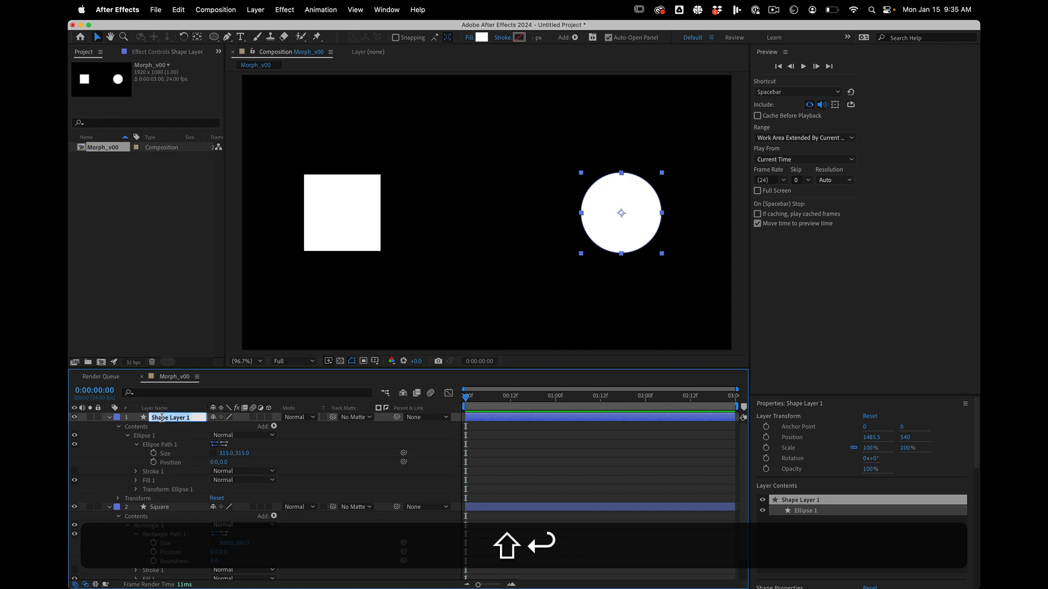
{"action": "type", "text": "Circle"}
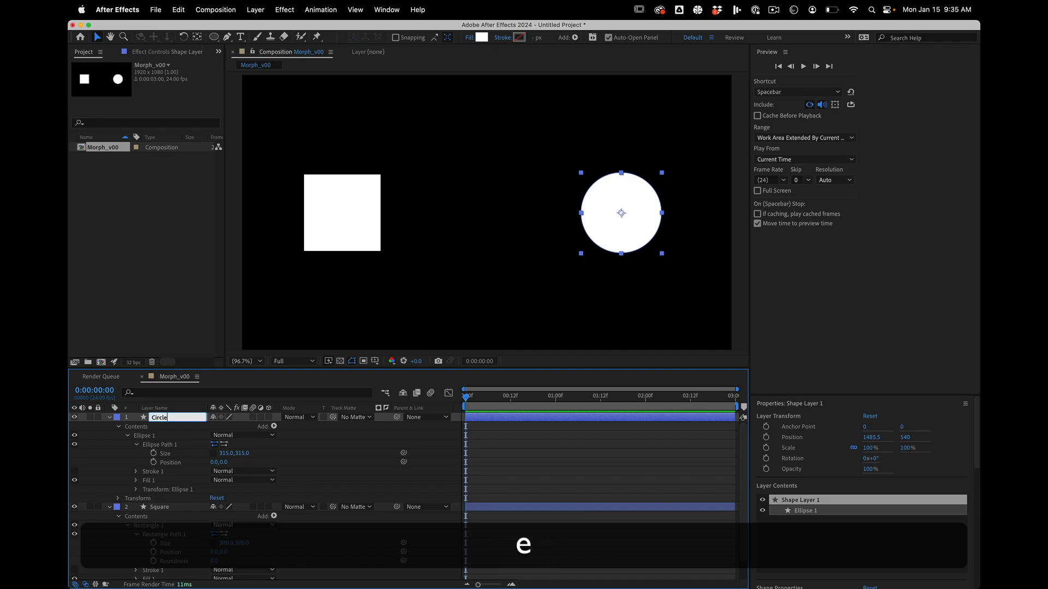
{"action": "key", "text": "Return"}
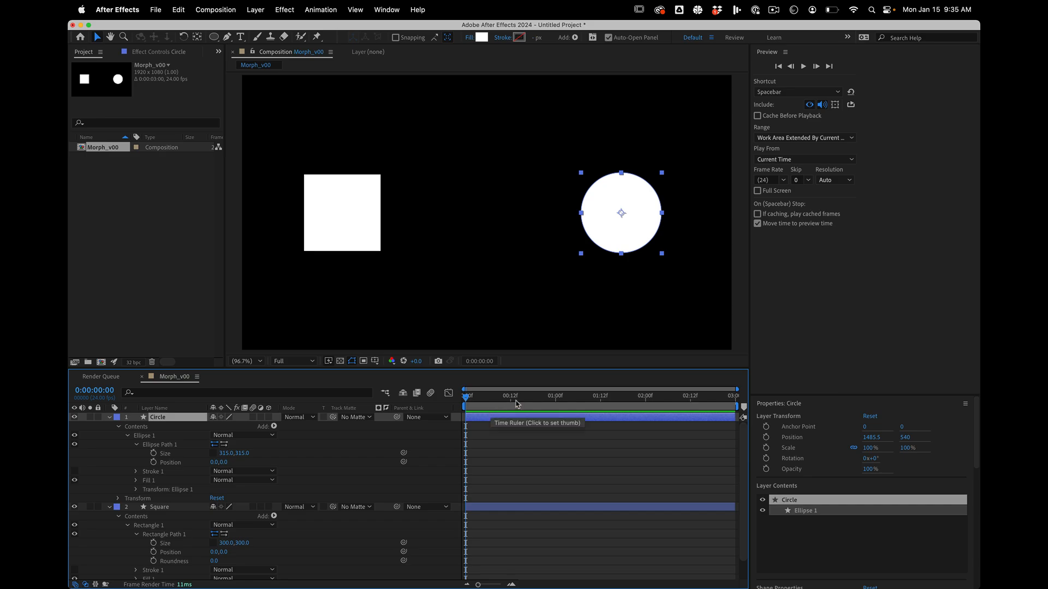
Set a Position keyframe on the Square layer at 0:00:01:00.
{"action": "left_click_drag", "start_coordinate": [555, 396], "coordinate": [555, 400]}
{"action": "left_click", "coordinate": [554, 397]}
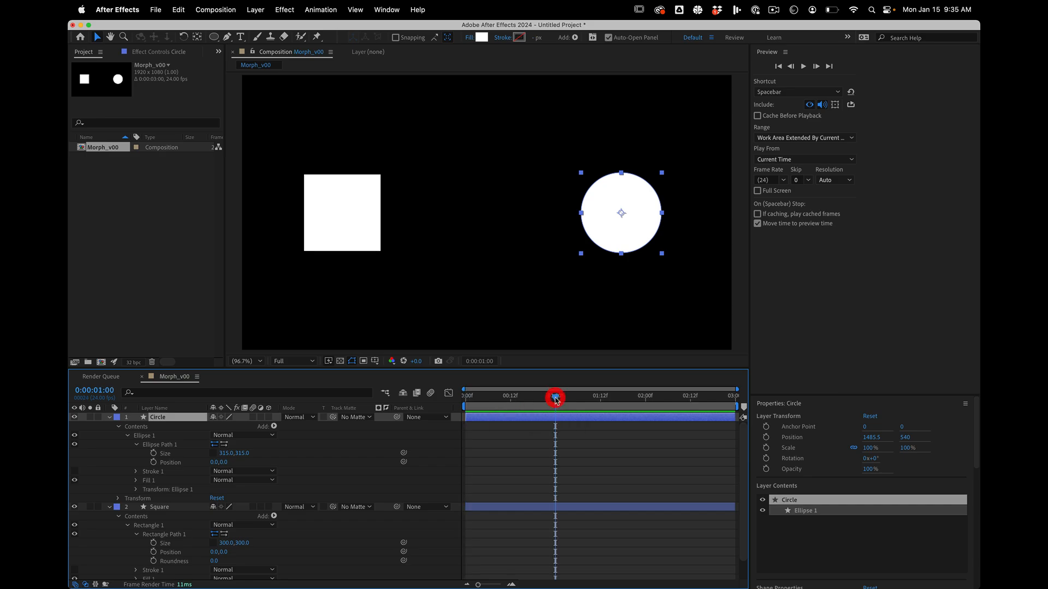
{"action": "left_click", "coordinate": [164, 507]}
{"action": "key", "text": "alt+p"}
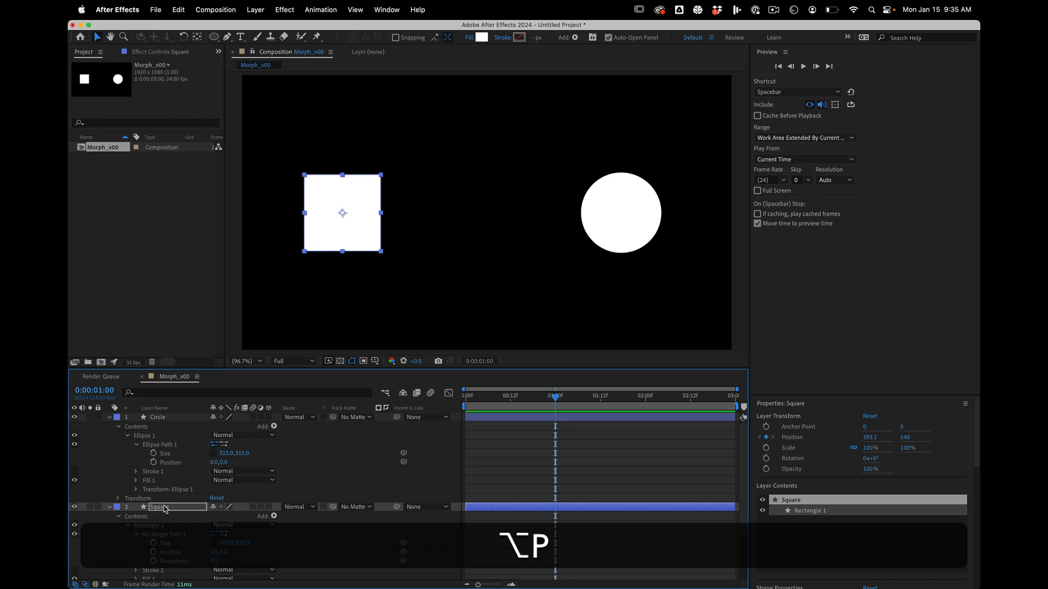
Reveal only the keyframed properties of all layers in the timeline and leave the layers deselected.
{"action": "key", "text": "super+a"}
{"action": "key", "text": "super+u"}
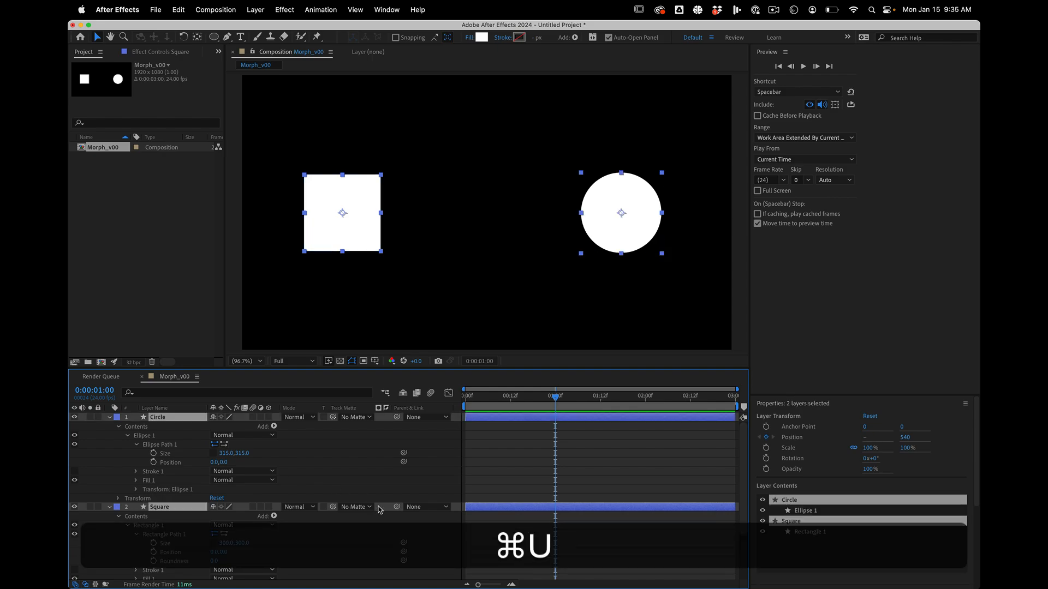
{"action": "key", "text": "u"}
{"action": "key", "text": "u"}
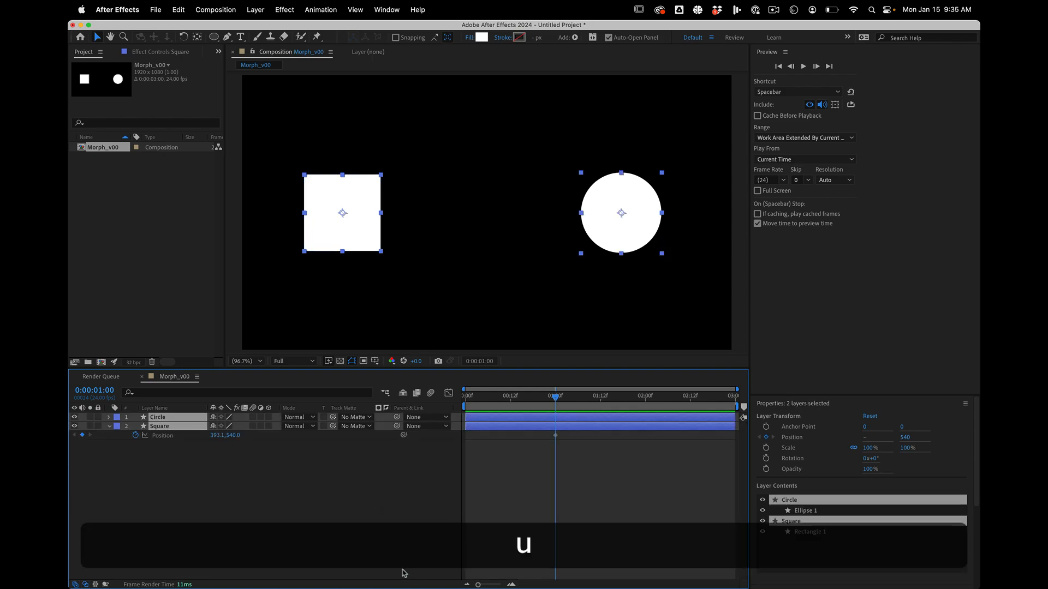
{"action": "left_click", "coordinate": [381, 550]}
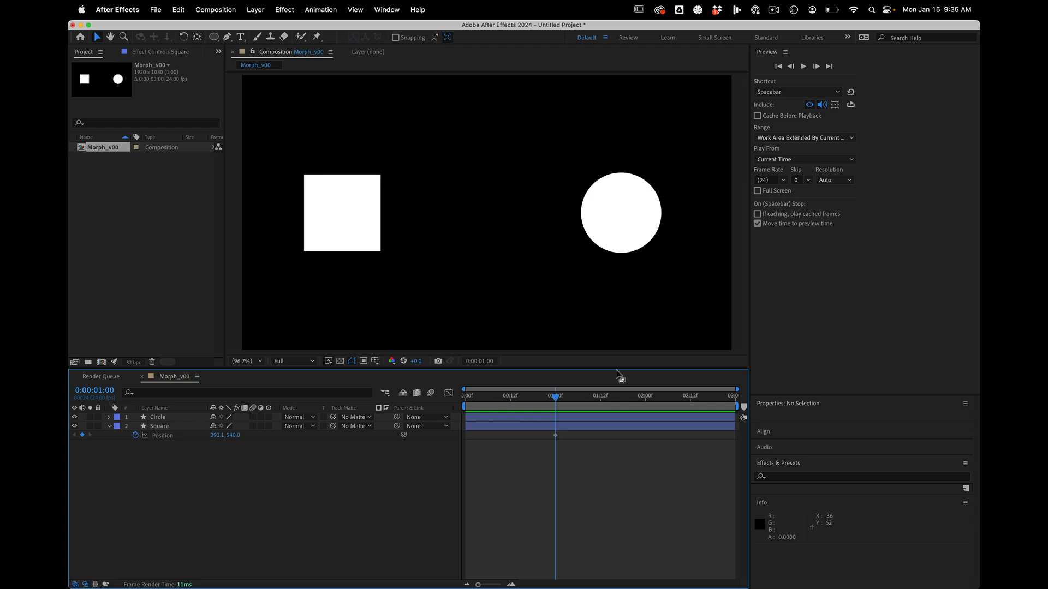
At 0:00:02:00, move the square horizontally onto the circle's centre, to about X 1483, to add a second Position keyframe.
{"action": "left_click_drag", "start_coordinate": [644, 401], "coordinate": [645, 399]}
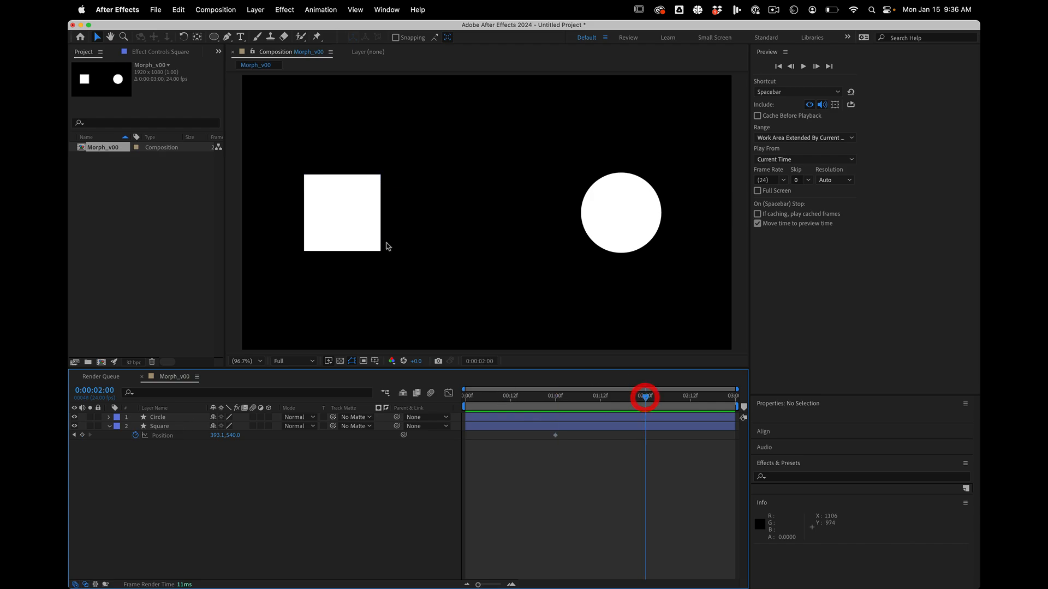
{"action": "left_click", "coordinate": [326, 221]}
{"action": "left_click_drag", "start_coordinate": [326, 221], "coordinate": [622, 213]}
{"action": "left_click", "coordinate": [356, 9]}
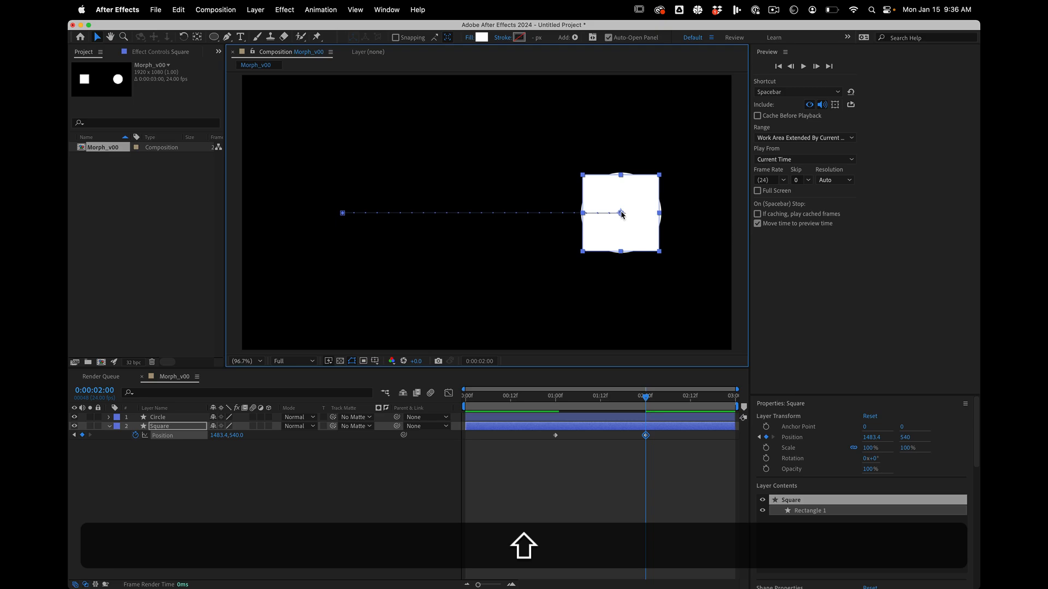
At 0:00:01:00, expand the Square layer's contents down to Rectangle Path 1 and set a Roundness keyframe.
{"action": "left_click", "coordinate": [559, 400]}
{"action": "mouse_move", "coordinate": [559, 404]}
{"action": "left_mouse_down"}
{"action": "mouse_move", "coordinate": [660, 400]}
{"action": "mouse_move", "coordinate": [556, 398]}
{"action": "left_mouse_up"}
{"action": "left_click", "coordinate": [557, 398]}
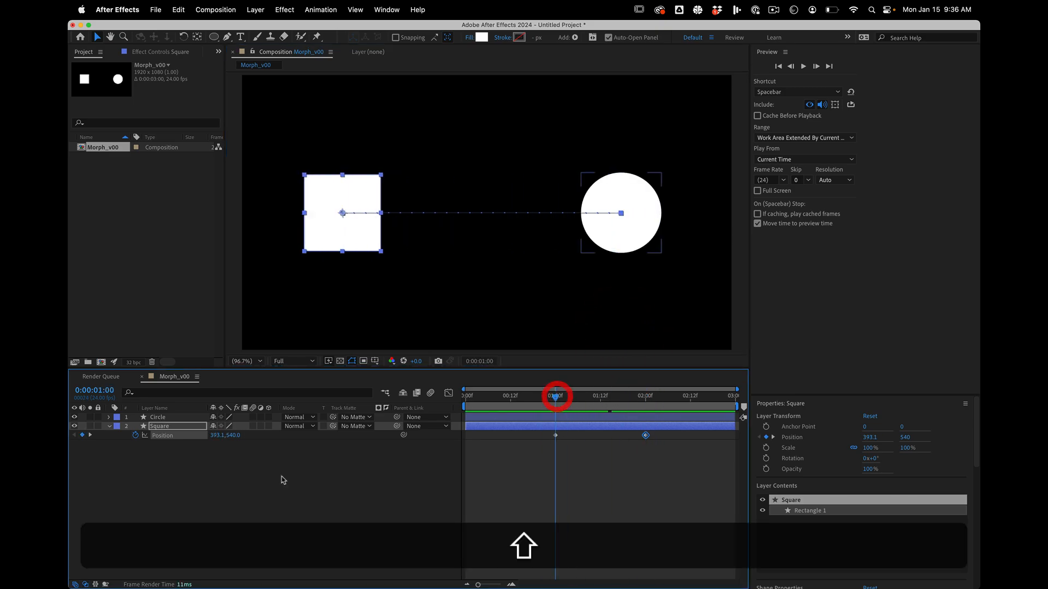
{"action": "left_click", "coordinate": [229, 496]}
{"action": "left_click", "coordinate": [158, 417]}
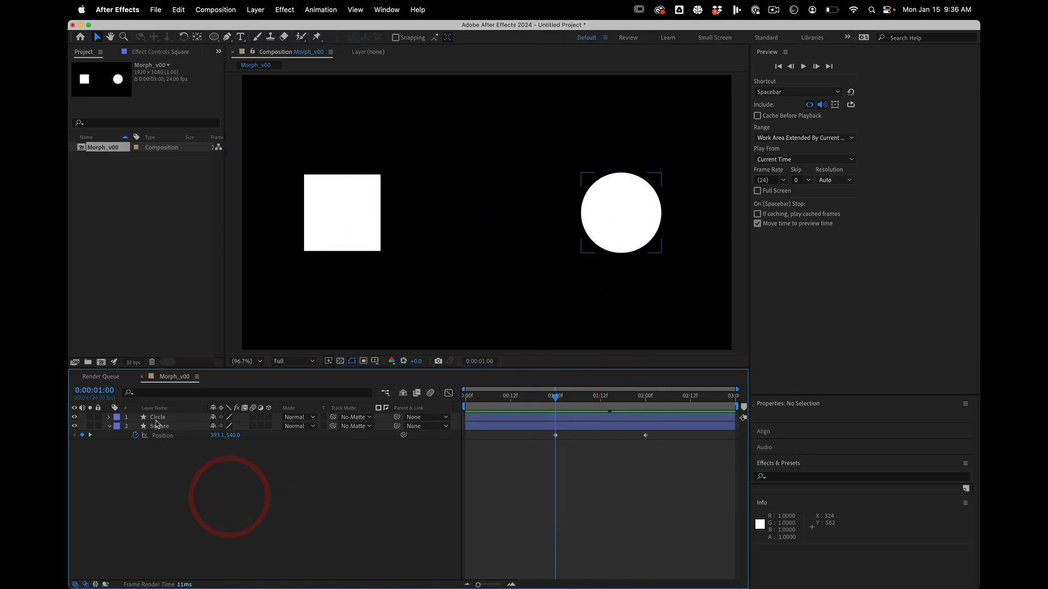
{"action": "left_click", "coordinate": [83, 419]}
{"action": "left_click", "coordinate": [176, 426]}
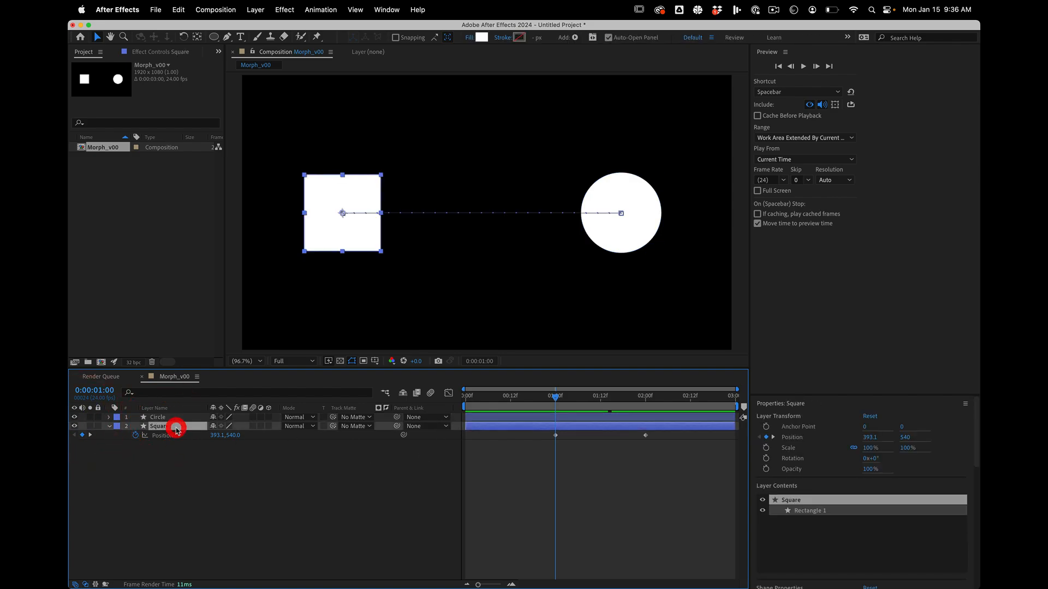
{"action": "left_click", "coordinate": [108, 426]}
{"action": "left_click", "coordinate": [109, 426]}
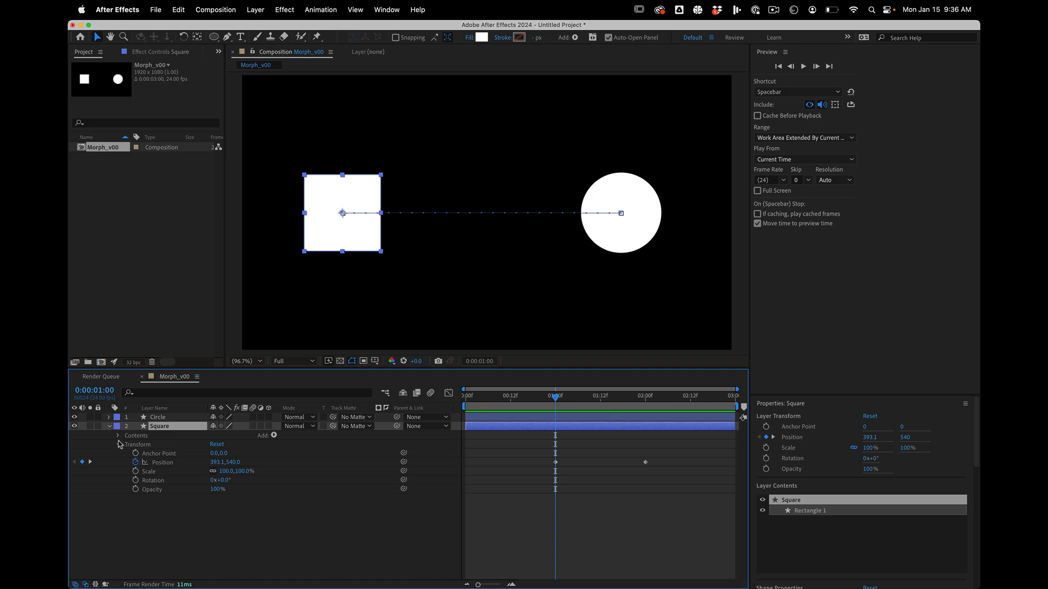
{"action": "left_click", "coordinate": [119, 436]}
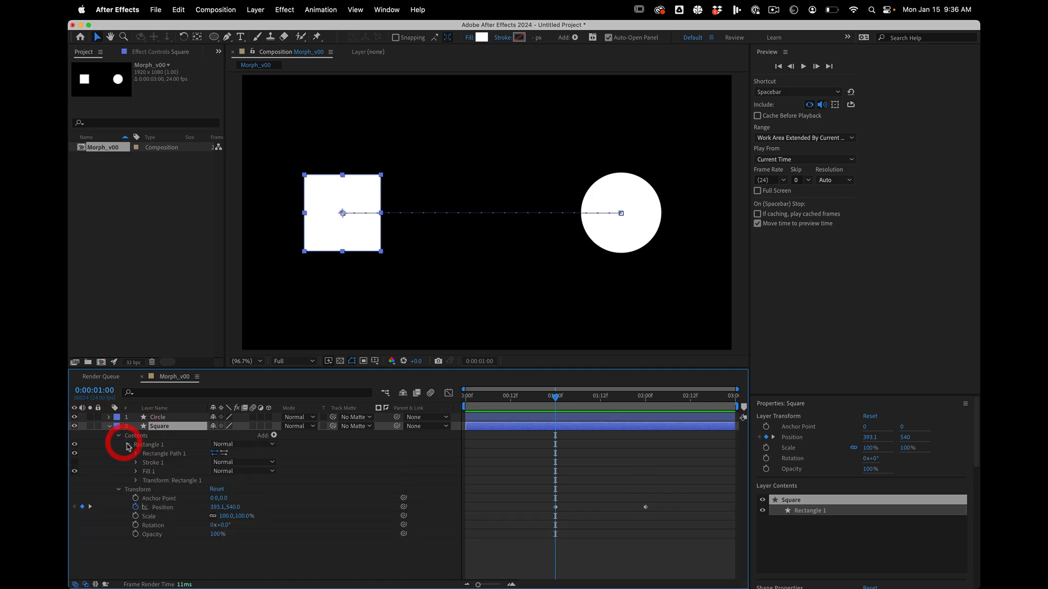
{"action": "left_click", "coordinate": [136, 454]}
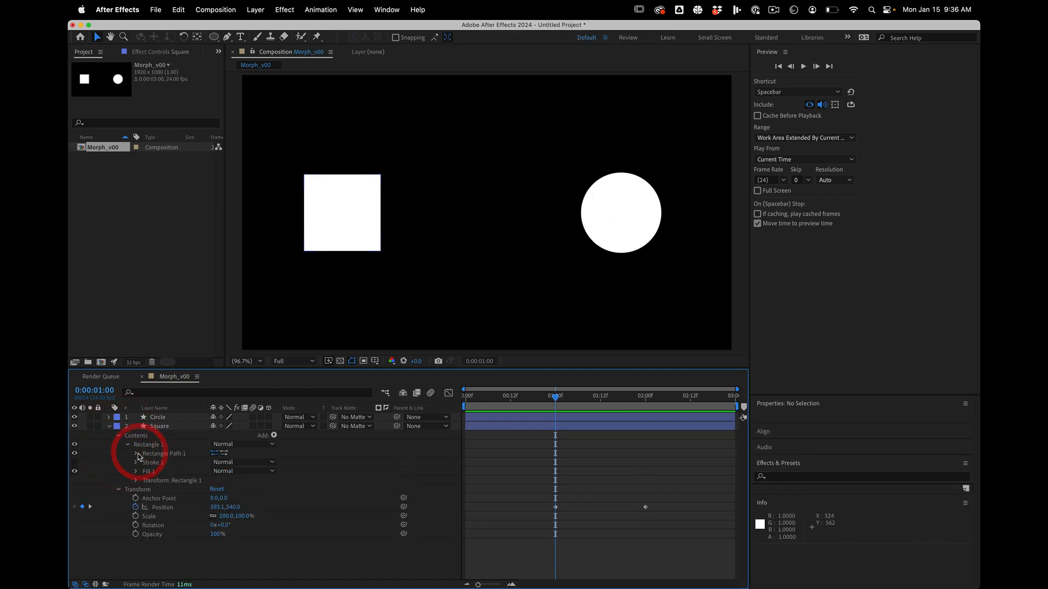
{"action": "left_click", "coordinate": [135, 453]}
{"action": "left_click", "coordinate": [154, 480]}
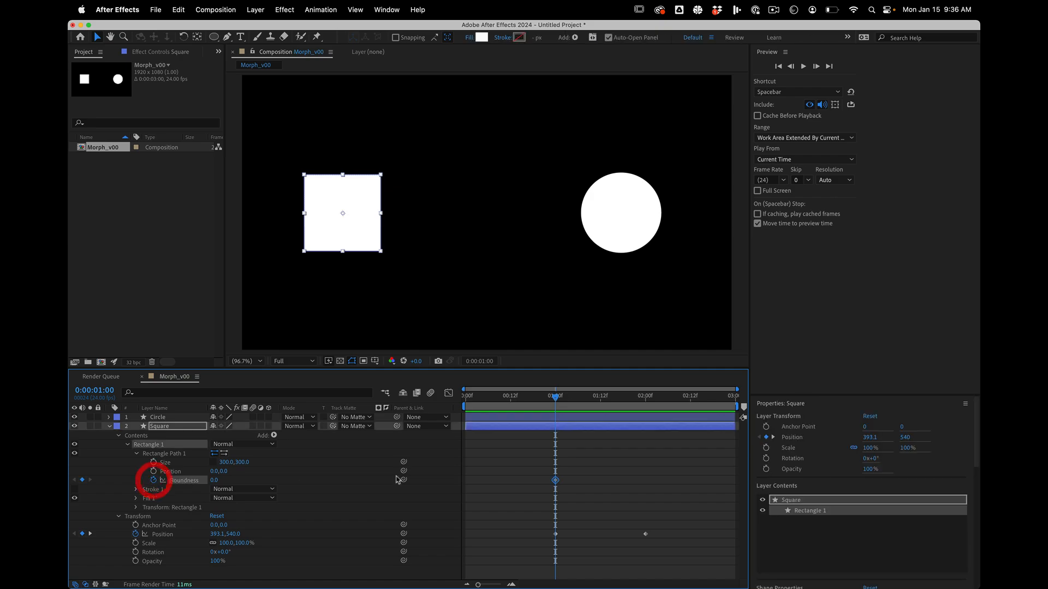
At 0:00:02:00, raise the rectangle path's Roundness to 210 for a second keyframe, and hide the Circle layer.
{"action": "left_click", "coordinate": [642, 398], "text": "shift"}
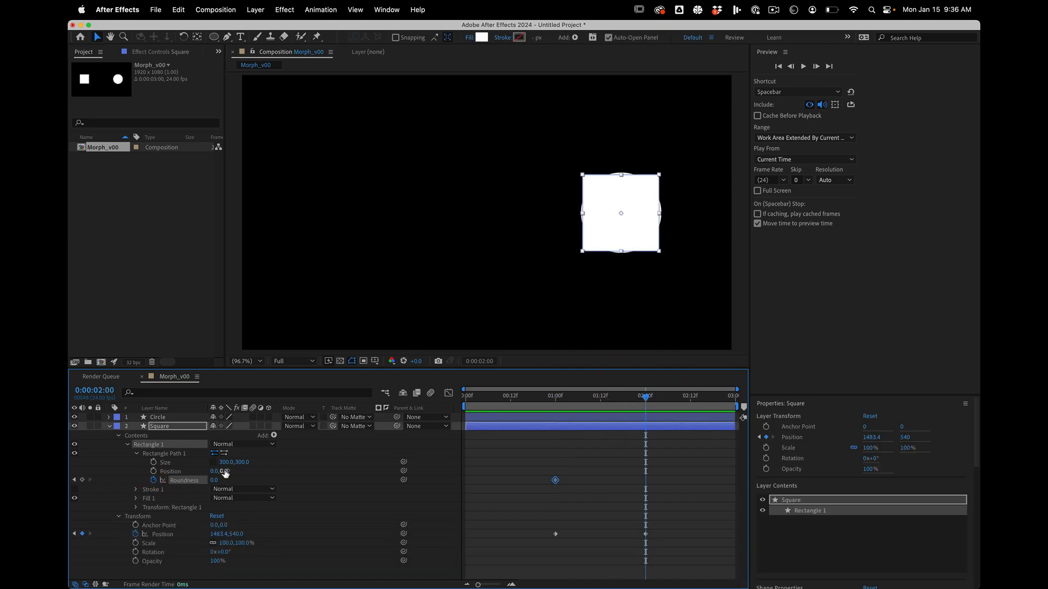
{"action": "left_click_drag", "start_coordinate": [214, 480], "coordinate": [299, 471]}
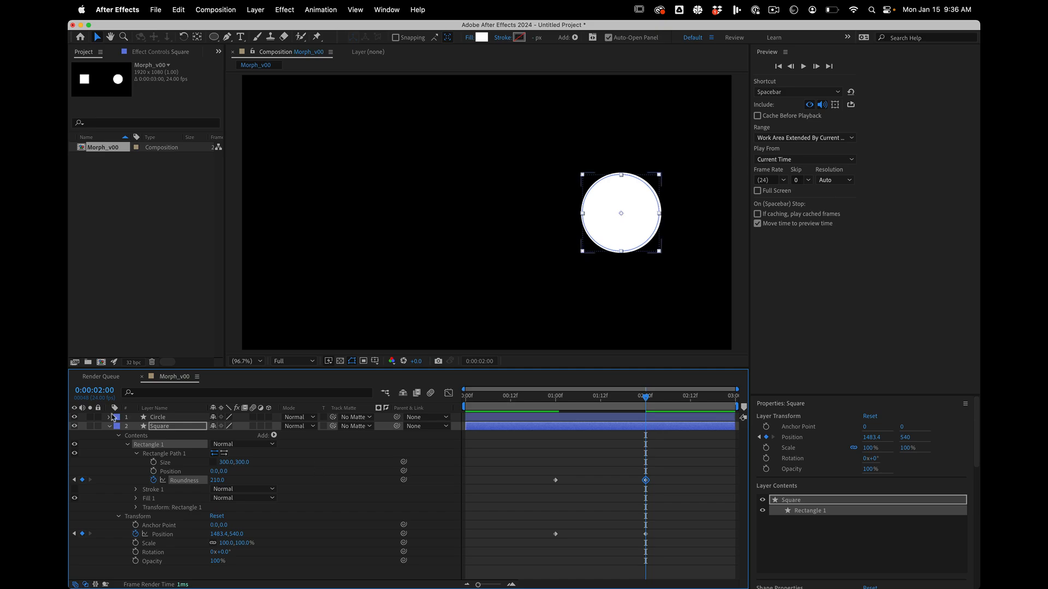
{"action": "left_click", "coordinate": [163, 418]}
{"action": "left_click", "coordinate": [76, 418]}
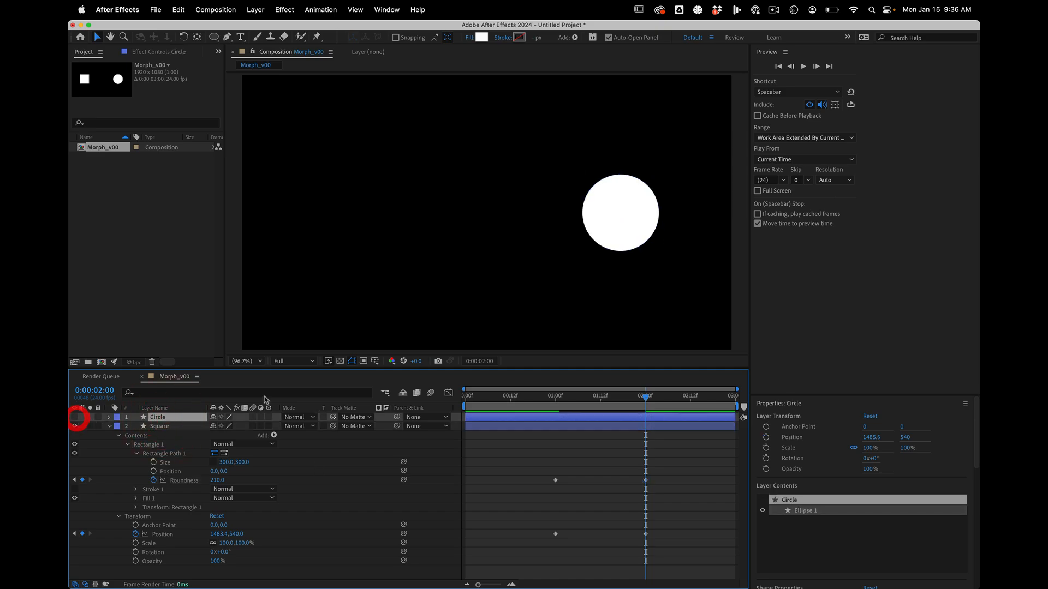
Play the composition from the start to preview the square rounding into a circle as it moves.
{"action": "left_click_drag", "start_coordinate": [541, 399], "coordinate": [321, 383]}
{"action": "key", "text": "space"}
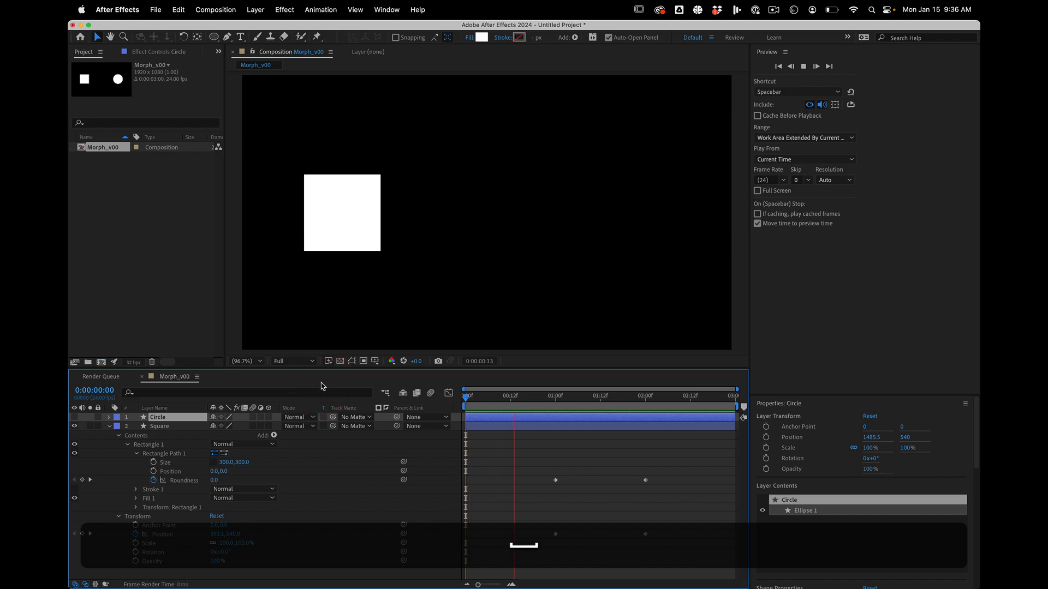
{"action": "key", "text": "space"}
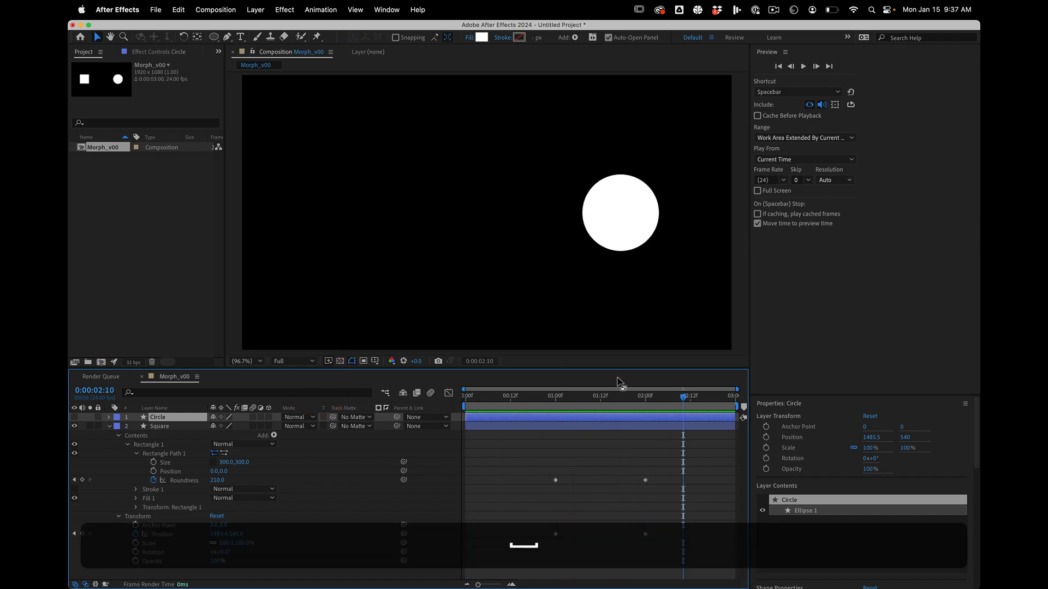
Apply Easy Ease to both Position keyframes of the Square layer and preview the eased motion.
{"action": "left_click", "coordinate": [645, 397], "text": "shift"}
{"action": "left_click_drag", "start_coordinate": [559, 518], "coordinate": [677, 547]}
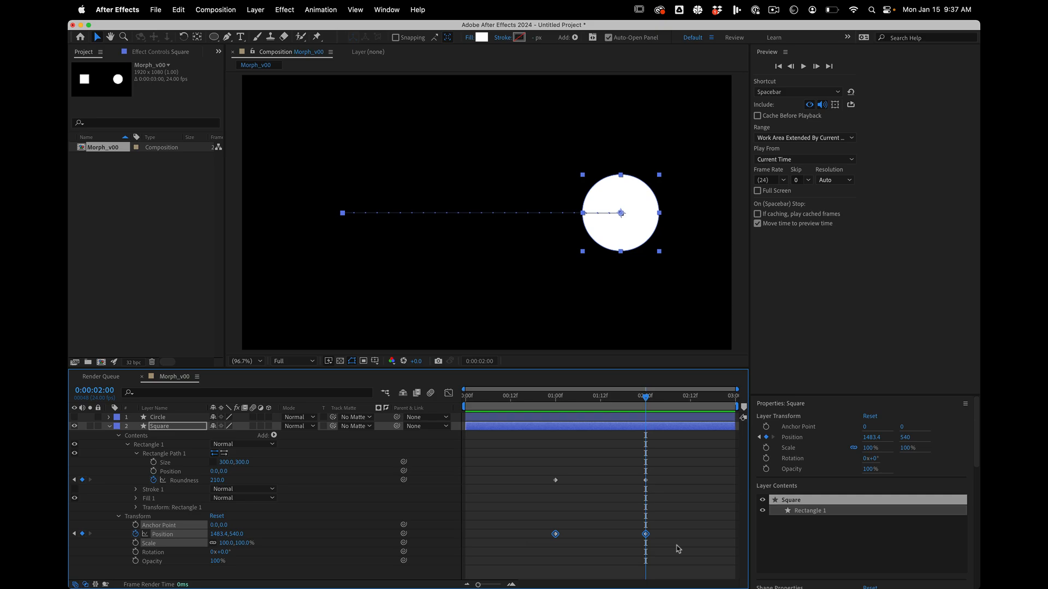
{"action": "key", "text": "F9"}
{"action": "left_click", "coordinate": [485, 409]}
{"action": "key", "text": "space"}
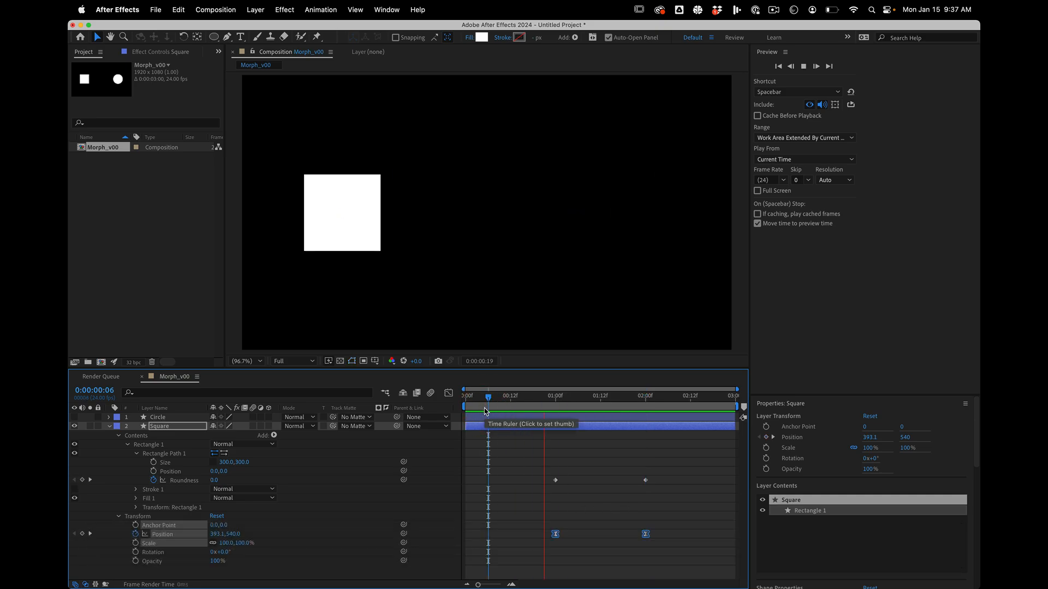
{"action": "key", "text": "space"}
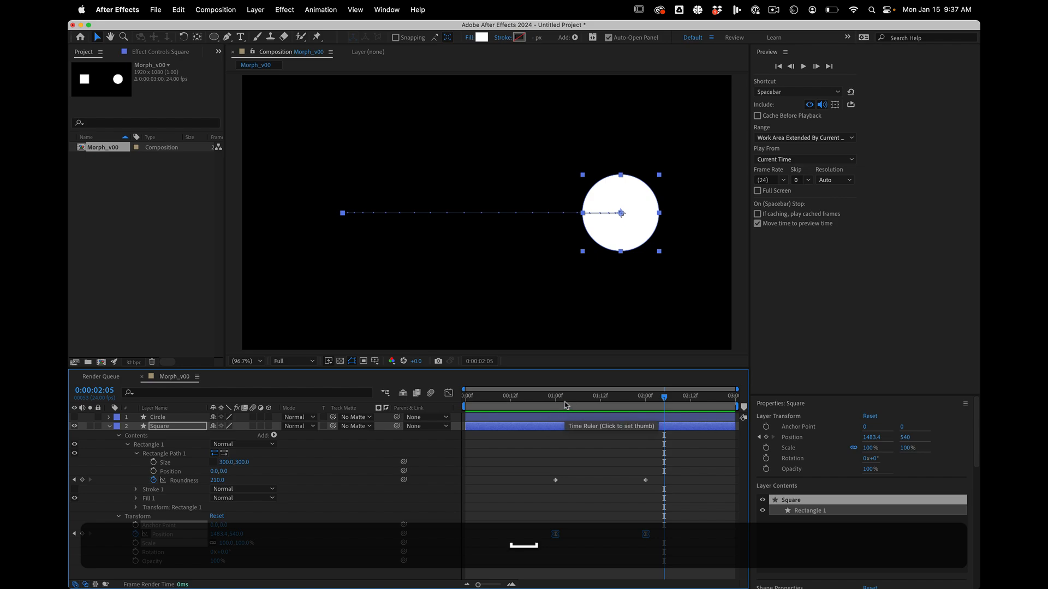
Steepen the Square's Position speed curve by lengthening both keyframes' easing handles in the Graph Editor, and preview the motion.
{"action": "left_click_drag", "start_coordinate": [565, 408], "coordinate": [557, 401]}
{"action": "left_click", "coordinate": [447, 394]}
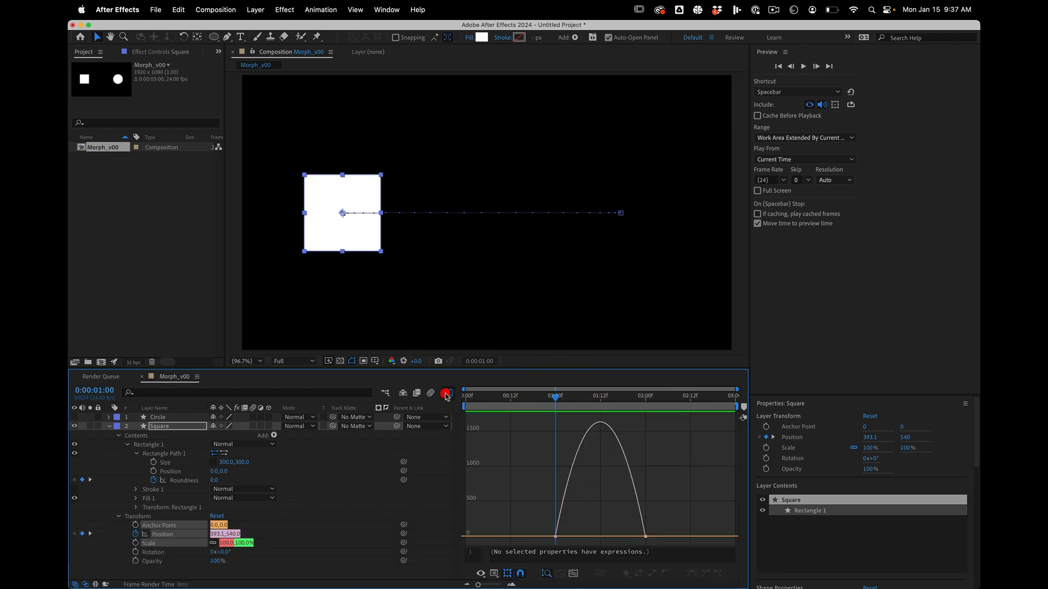
{"action": "left_click", "coordinate": [555, 536]}
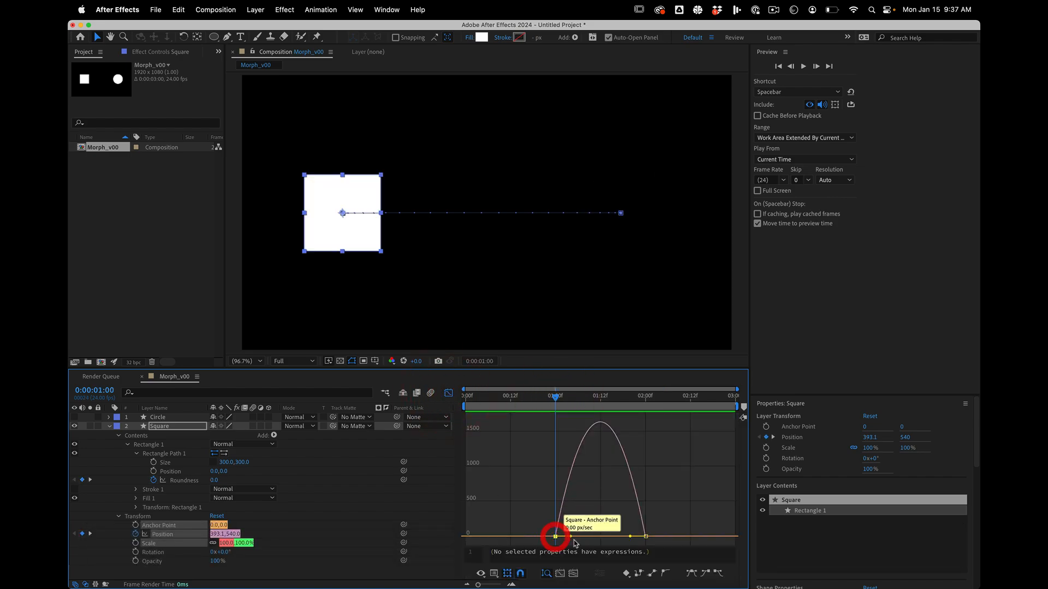
{"action": "left_click_drag", "start_coordinate": [582, 538], "coordinate": [619, 539]}
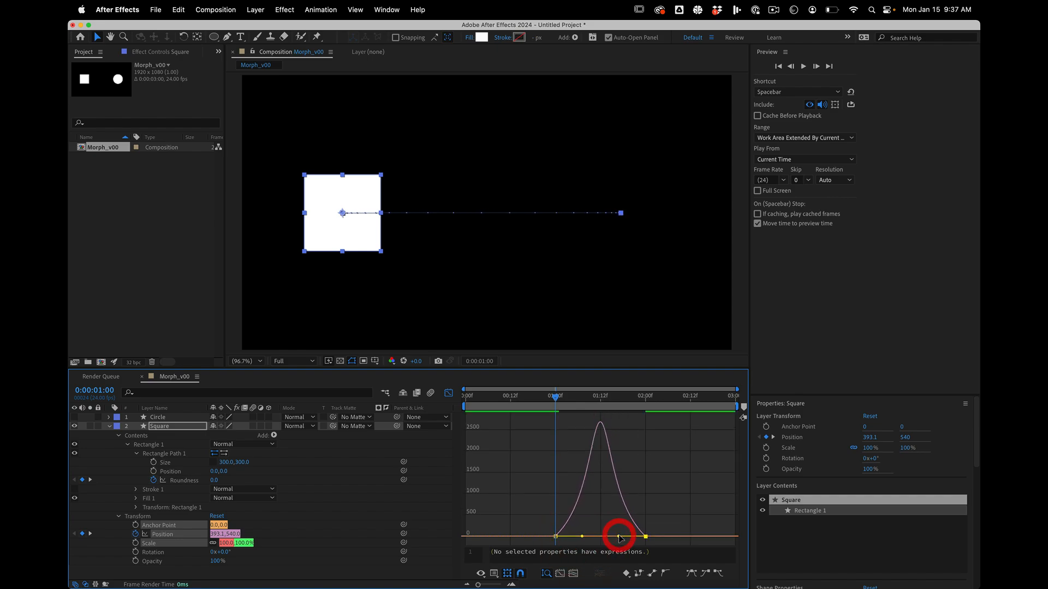
{"action": "key", "text": "space"}
{"action": "key", "text": "space"}
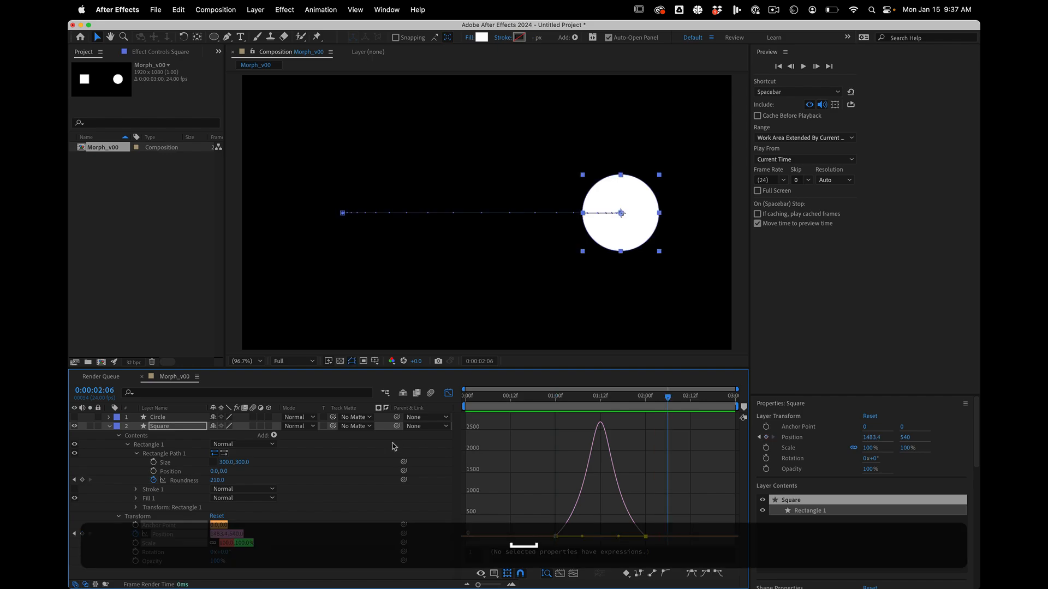
{"action": "left_click", "coordinate": [448, 393]}
{"action": "left_click", "coordinate": [402, 533]}
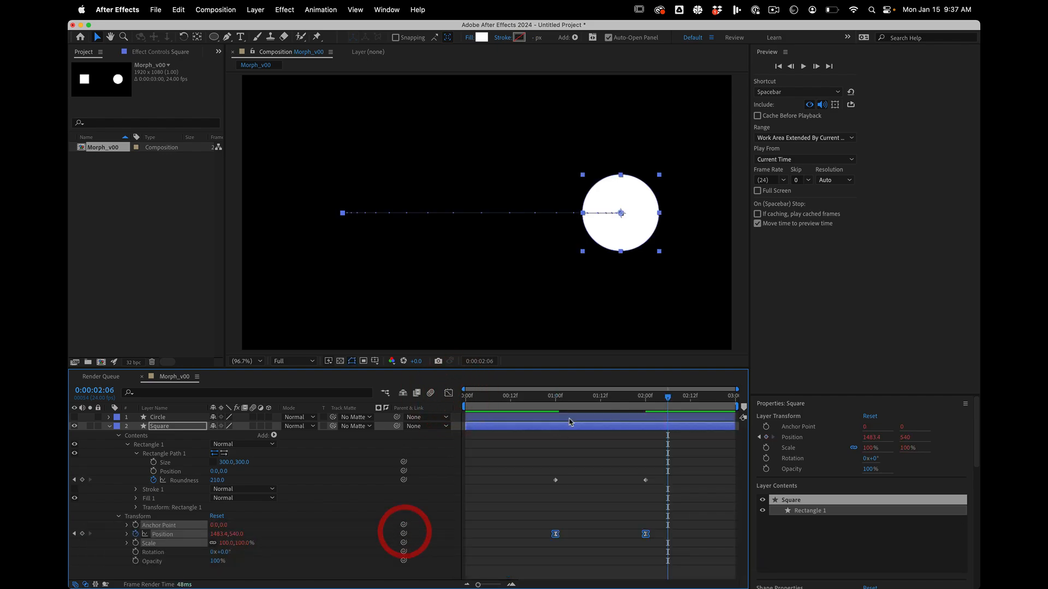
At 0:00:02:00, make the Circle layer visible again and parent it to the Square layer.
{"action": "left_click_drag", "start_coordinate": [578, 402], "coordinate": [645, 394]}
{"action": "key", "text": "shift"}
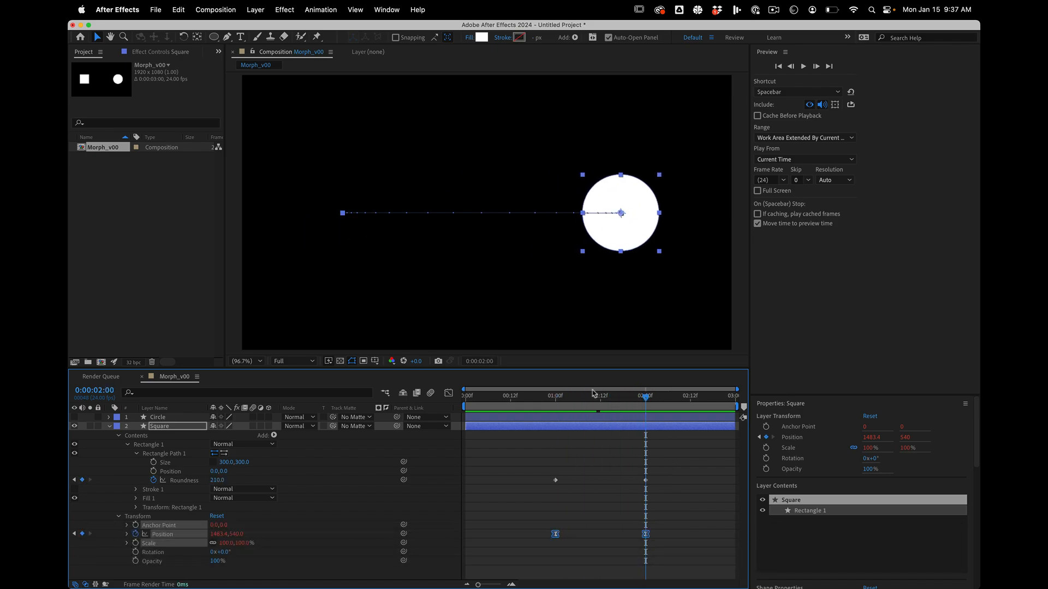
{"action": "left_click", "coordinate": [171, 417]}
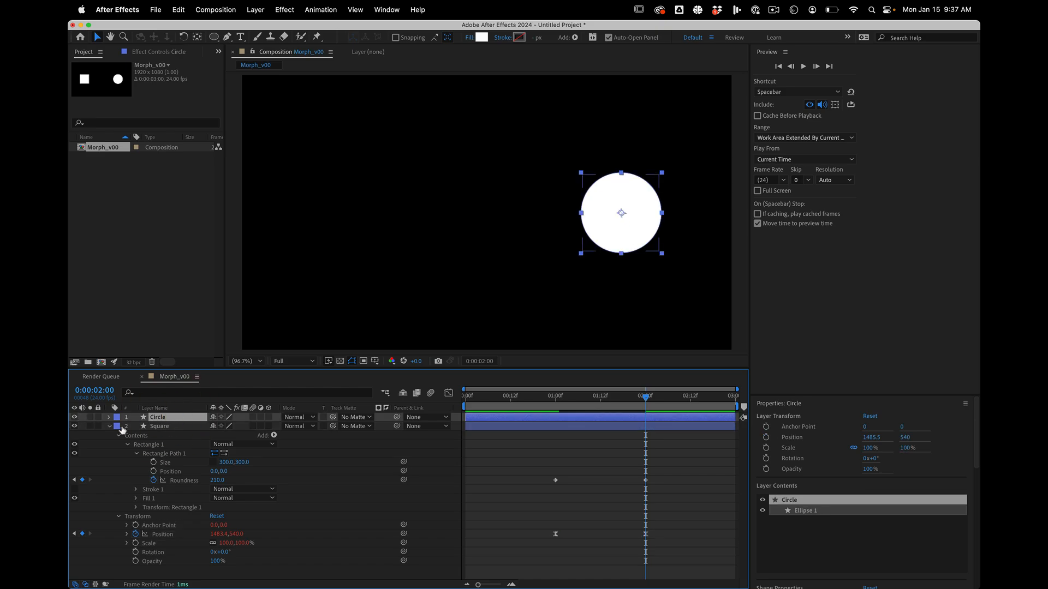
{"action": "left_click", "coordinate": [175, 427]}
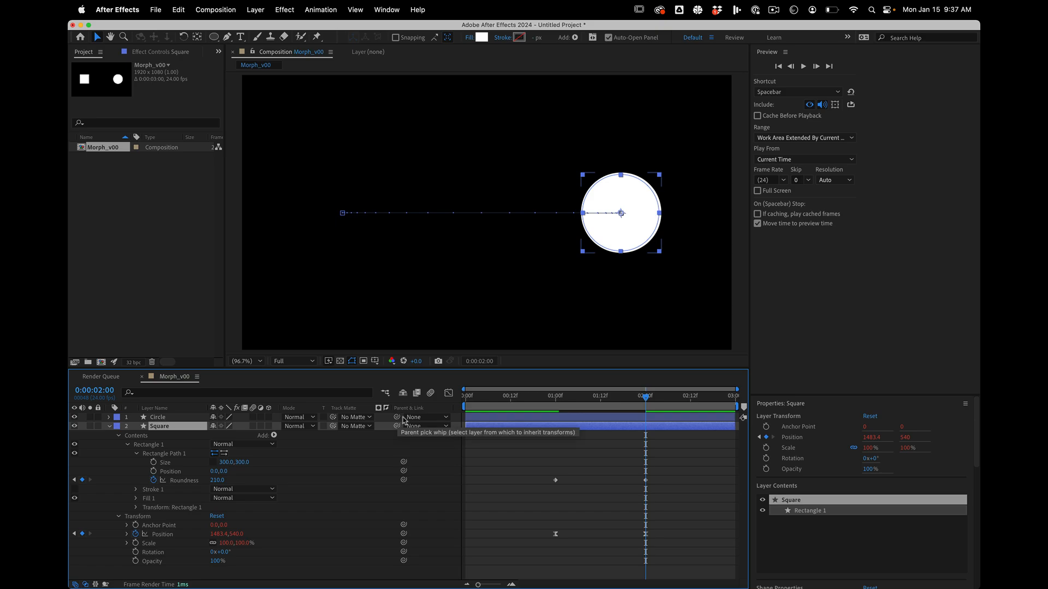
{"action": "left_click_drag", "start_coordinate": [398, 418], "coordinate": [147, 428]}
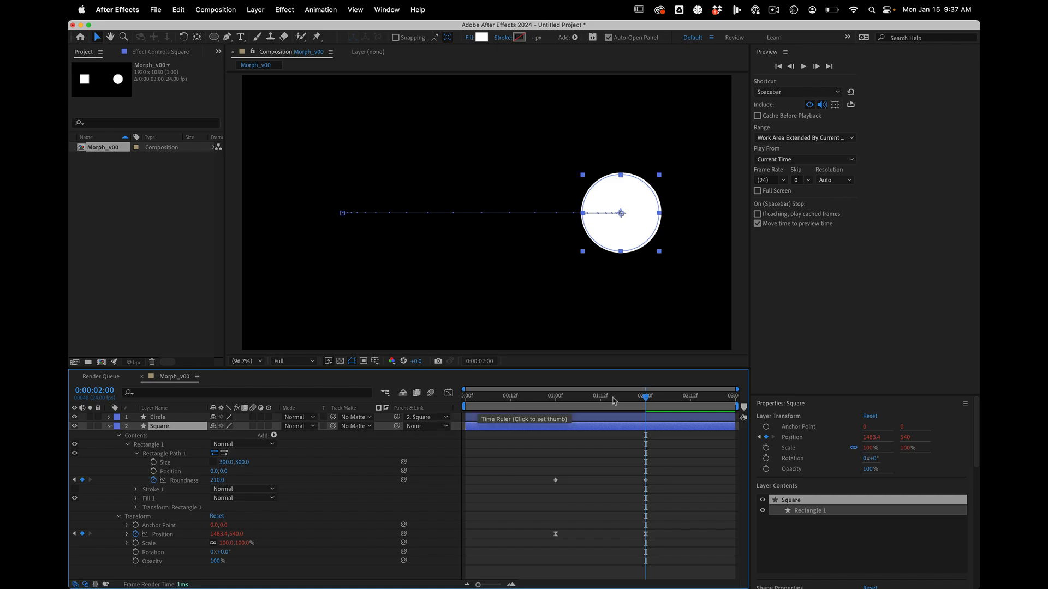
Use the Square's Position speed graph to place the playhead at the movement's speed peak, 0:00:01:12.
{"action": "mouse_move", "coordinate": [617, 401]}
{"action": "left_mouse_down"}
{"action": "mouse_move", "coordinate": [542, 401]}
{"action": "mouse_move", "coordinate": [645, 401]}
{"action": "mouse_move", "coordinate": [600, 398]}
{"action": "left_mouse_up"}
{"action": "left_click", "coordinate": [448, 393]}
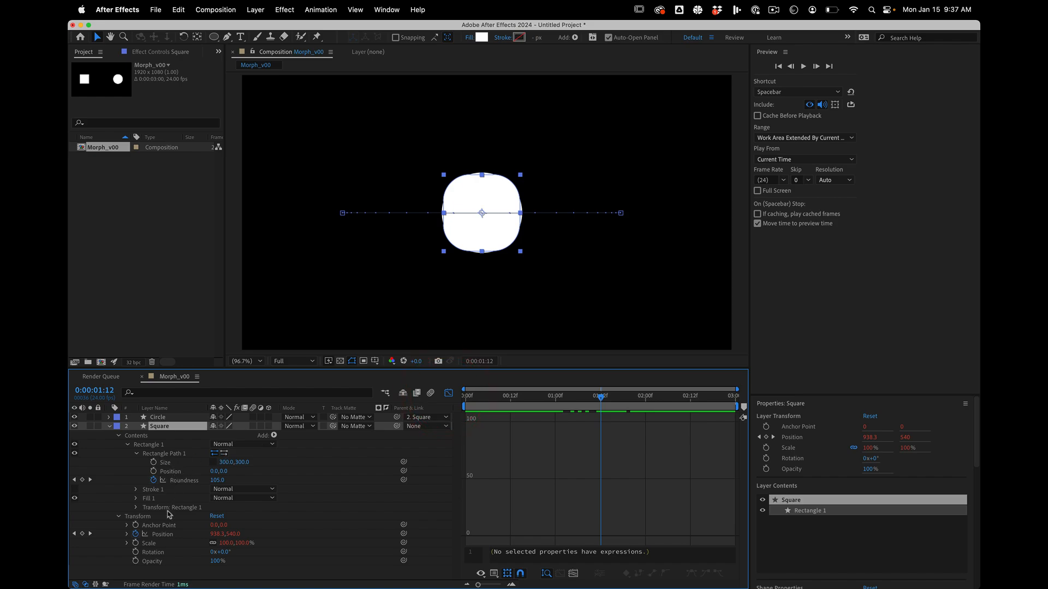
{"action": "left_click", "coordinate": [162, 534]}
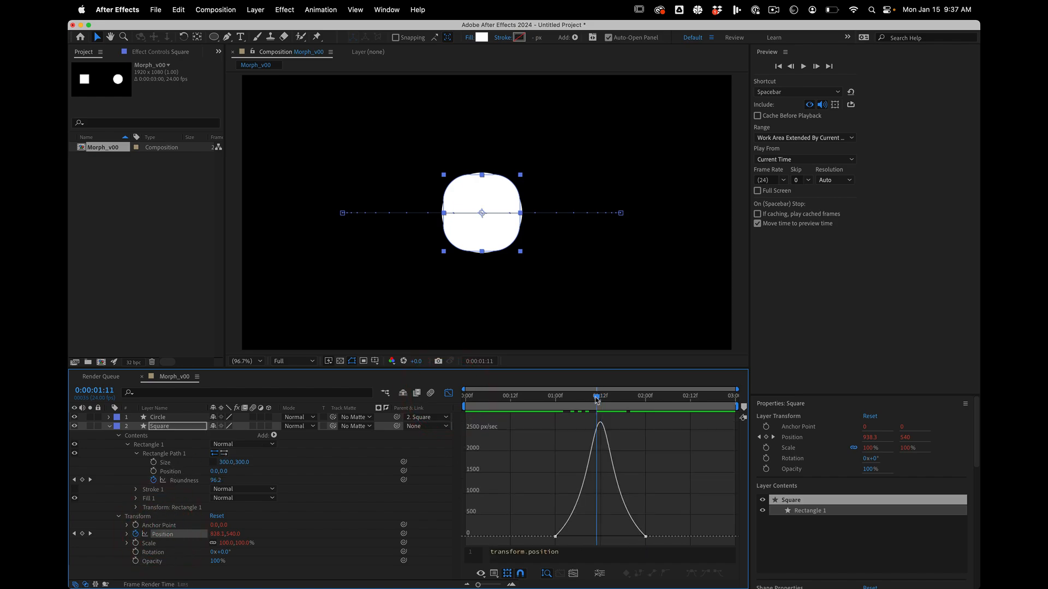
{"action": "mouse_move", "coordinate": [600, 398]}
{"action": "left_mouse_down"}
{"action": "mouse_move", "coordinate": [557, 399]}
{"action": "mouse_move", "coordinate": [600, 397]}
{"action": "left_mouse_up"}
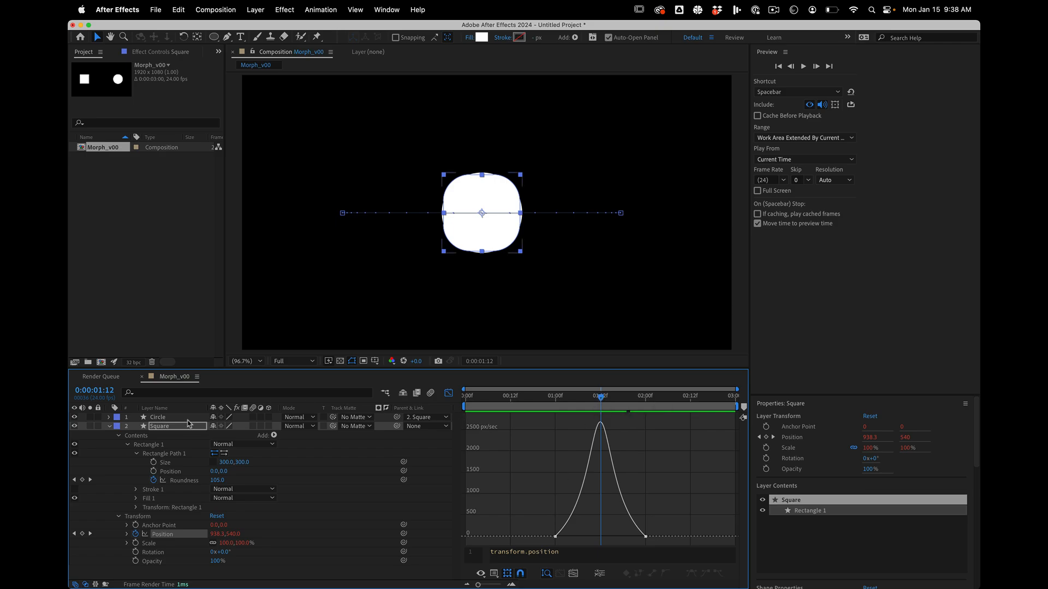
{"action": "left_click", "coordinate": [448, 392]}
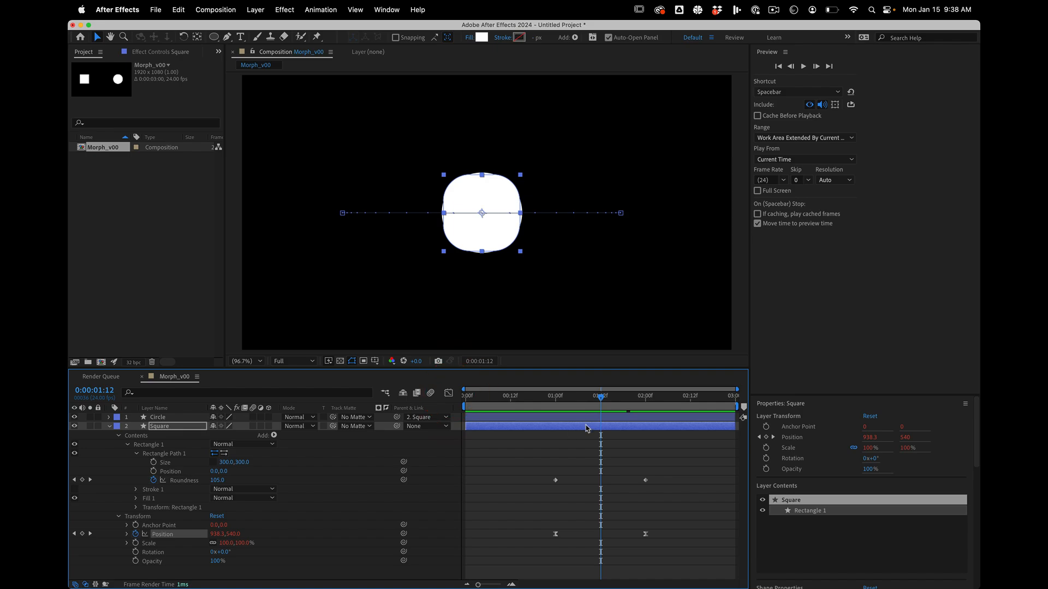
Trim the Square layer's end and the Circle layer's start to the playhead at 0:00:01:12.
{"action": "key", "text": "alt"}
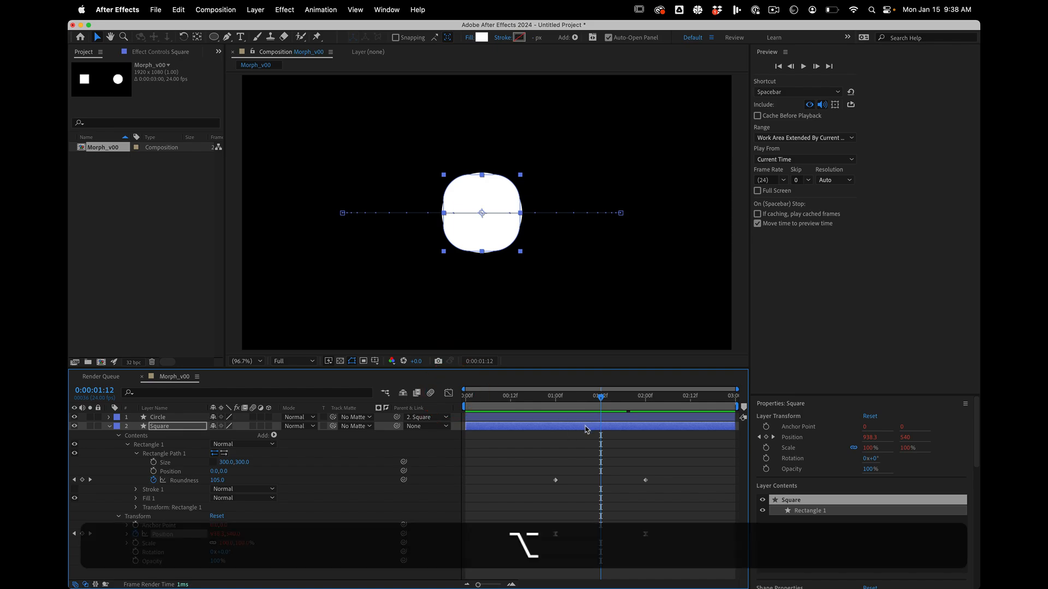
{"action": "key", "text": "alt+bracketright"}
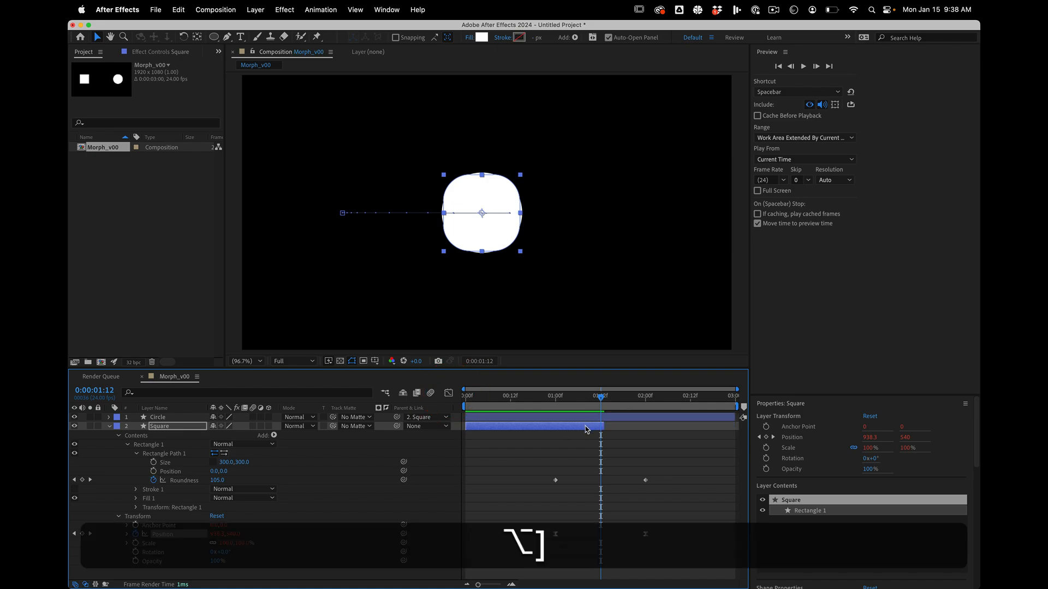
{"action": "left_click", "coordinate": [589, 418]}
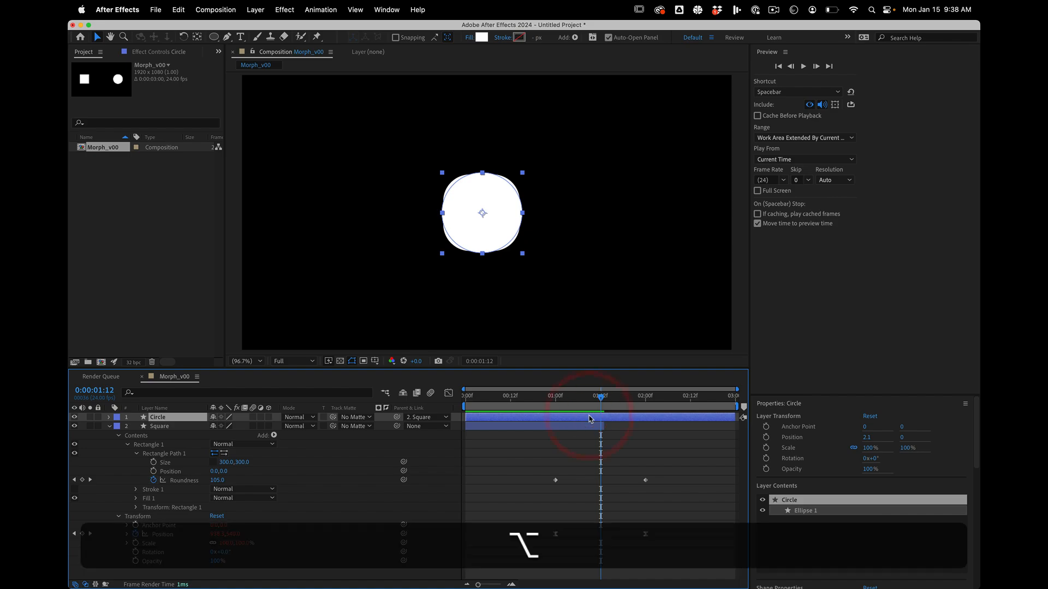
{"action": "key", "text": "alt+bracketleft"}
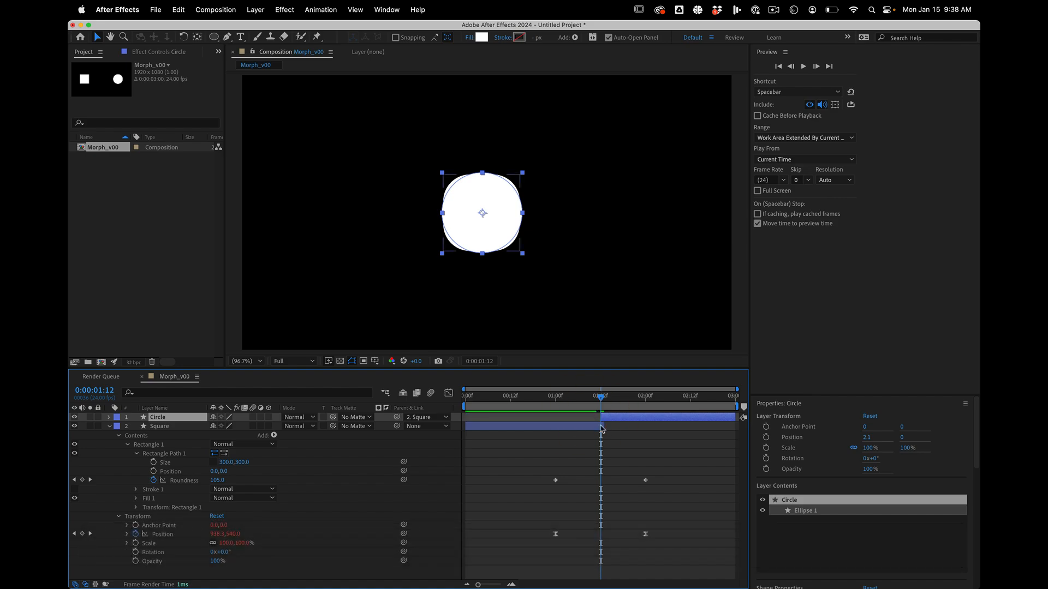
Shorten the Square layer by one frame so it ends exactly where the Circle layer begins.
{"action": "key", "text": "semicolon"}
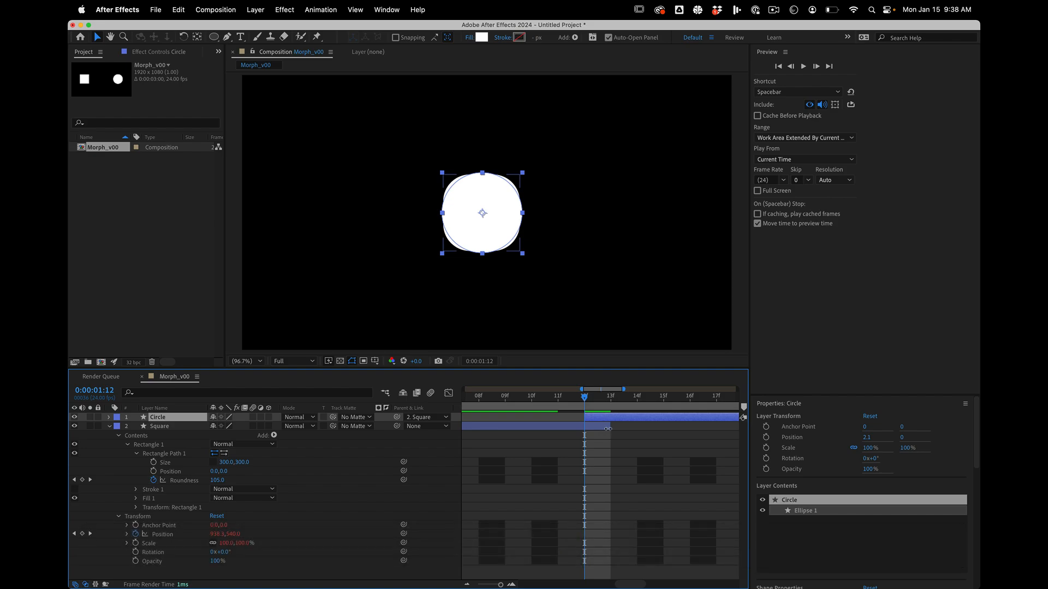
{"action": "left_click_drag", "start_coordinate": [609, 429], "coordinate": [555, 401]}
{"action": "key", "text": "semicolon"}
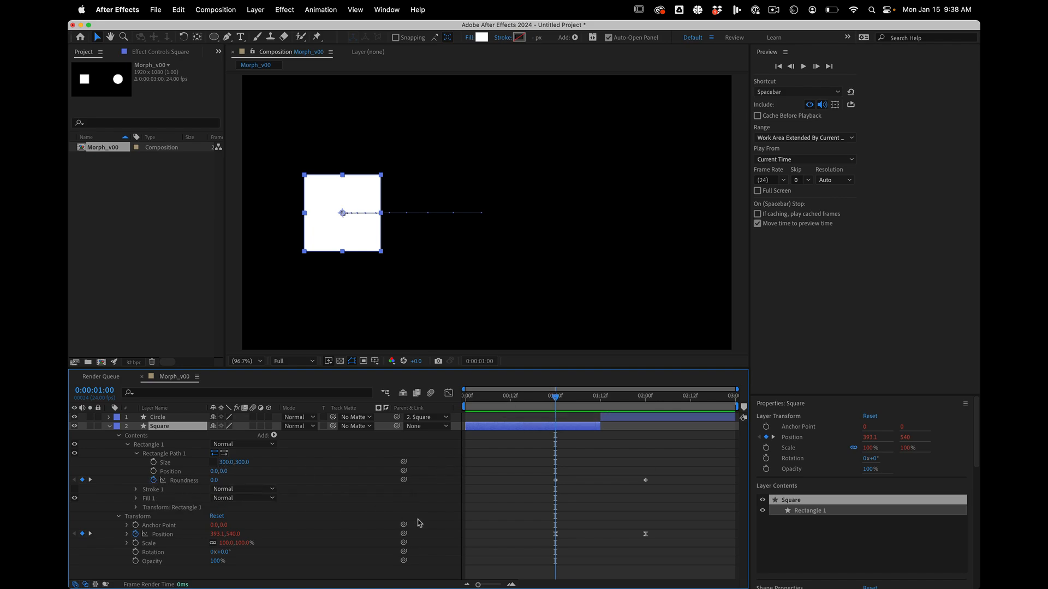
Override the Roundness of the Square layer's rectangle path with an expression of 0.
{"action": "key", "text": "alt"}
{"action": "left_click", "coordinate": [154, 481], "text": "alt"}
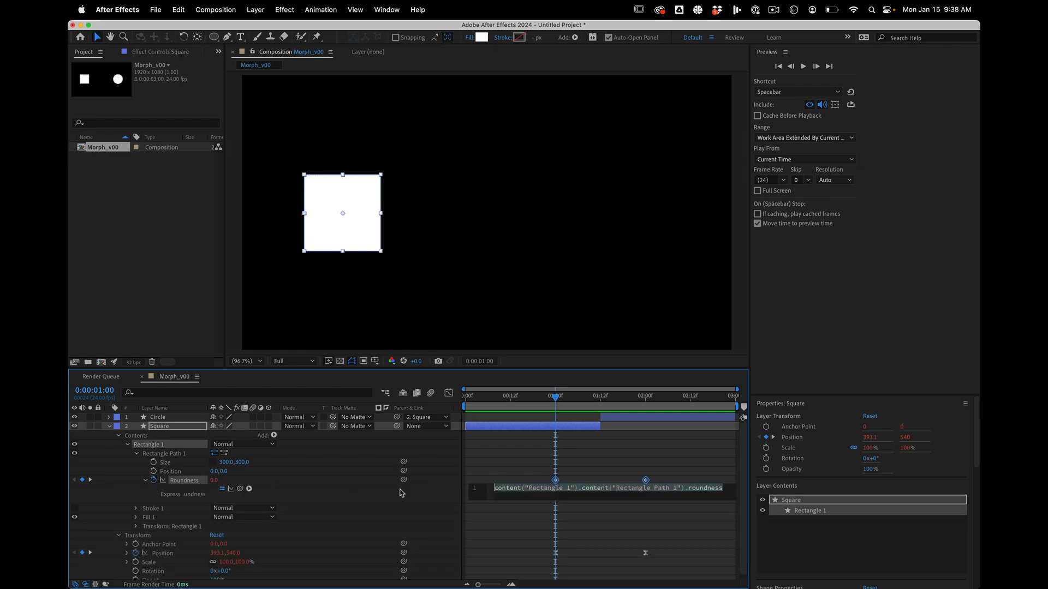
{"action": "type", "text": "0"}
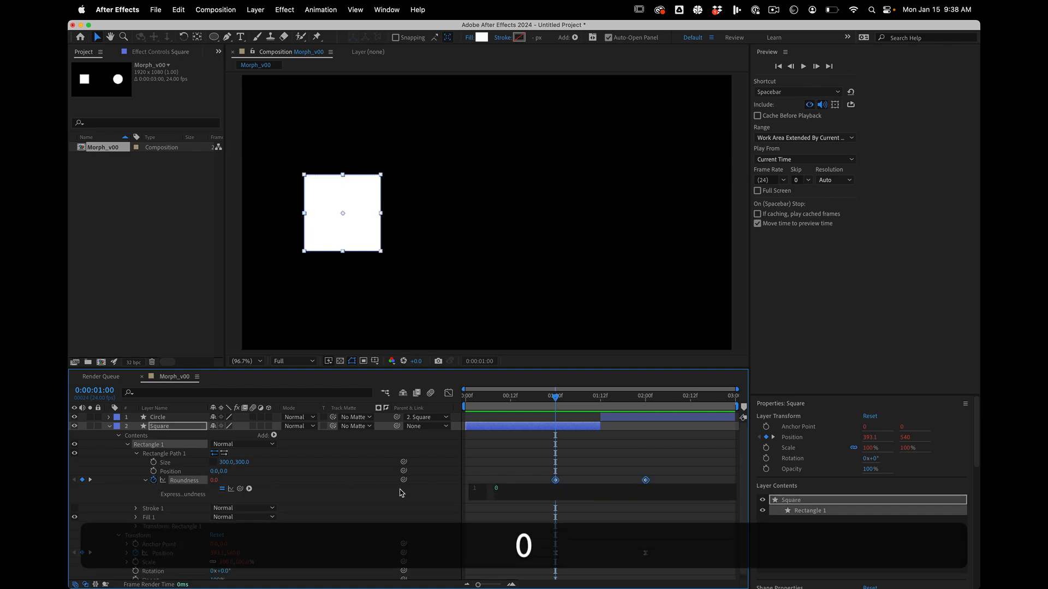
{"action": "key", "text": "KP_Enter"}
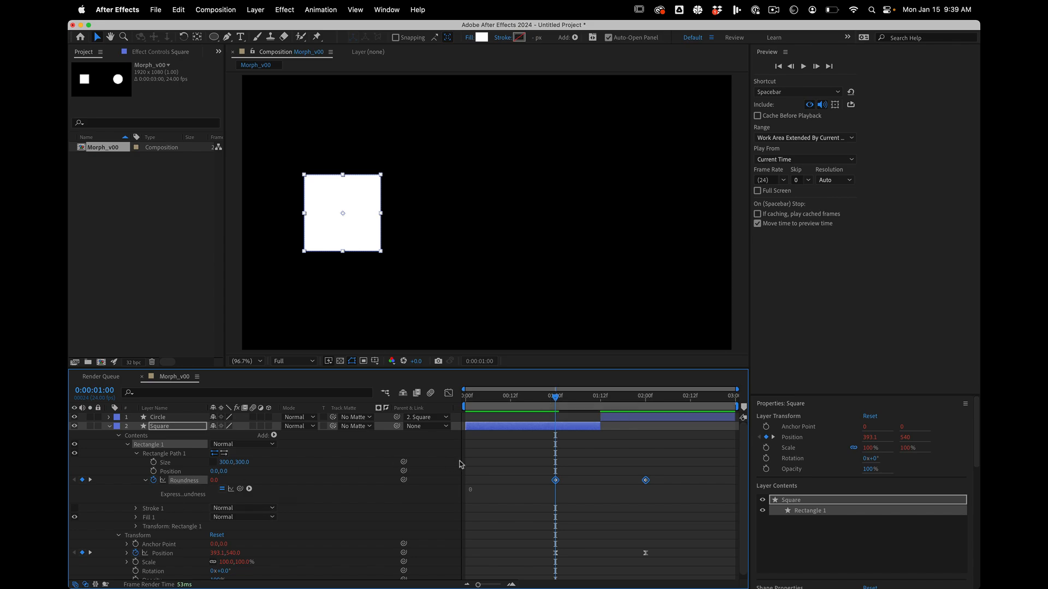
Preview the shape swap from the start with the corner rounding overridden, ending with the playhead at 0:00:01:00.
{"action": "mouse_move", "coordinate": [557, 406]}
{"action": "left_mouse_down"}
{"action": "mouse_move", "coordinate": [567, 405]}
{"action": "mouse_move", "coordinate": [557, 403]}
{"action": "left_mouse_up"}
{"action": "left_click", "coordinate": [222, 491]}
{"action": "left_click_drag", "start_coordinate": [540, 403], "coordinate": [442, 369]}
{"action": "key", "text": "space"}
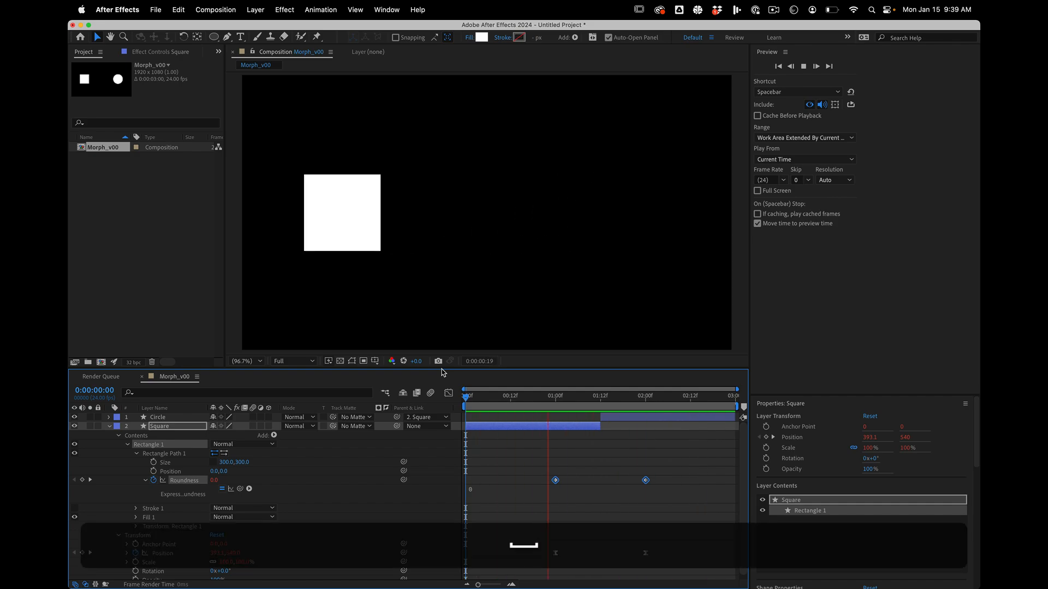
{"action": "key", "text": "space"}
{"action": "left_click", "coordinate": [556, 404], "text": "shift"}
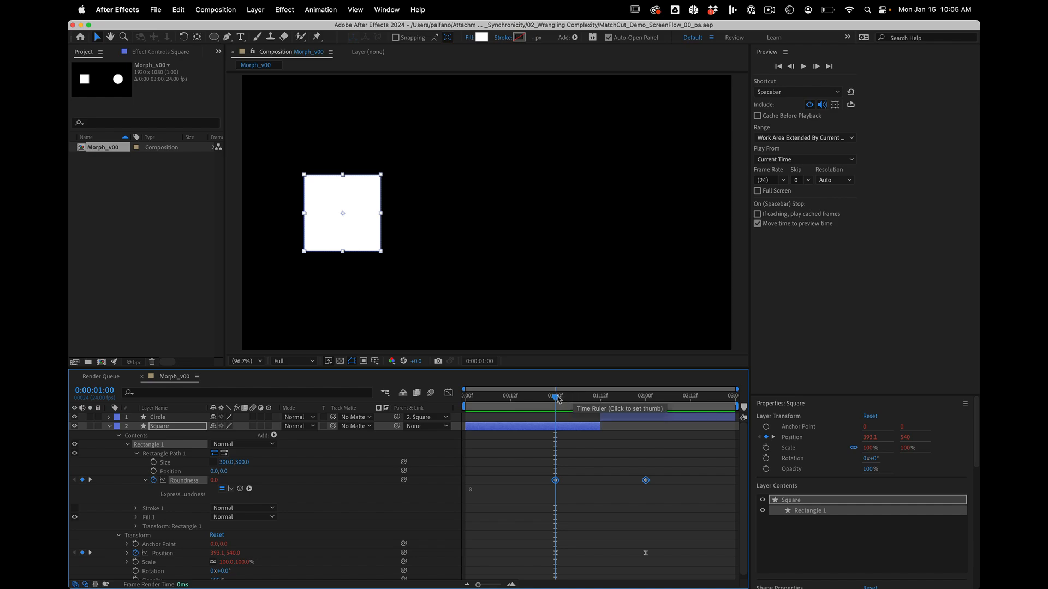
{"action": "mouse_move", "coordinate": [557, 399]}
{"action": "left_mouse_down"}
{"action": "mouse_move", "coordinate": [636, 399]}
{"action": "mouse_move", "coordinate": [554, 394]}
{"action": "left_mouse_up"}
{"action": "key", "text": "shift"}
Duplicate the Morph_v00 composition in the project and open the copy.
{"action": "left_click", "coordinate": [146, 252]}
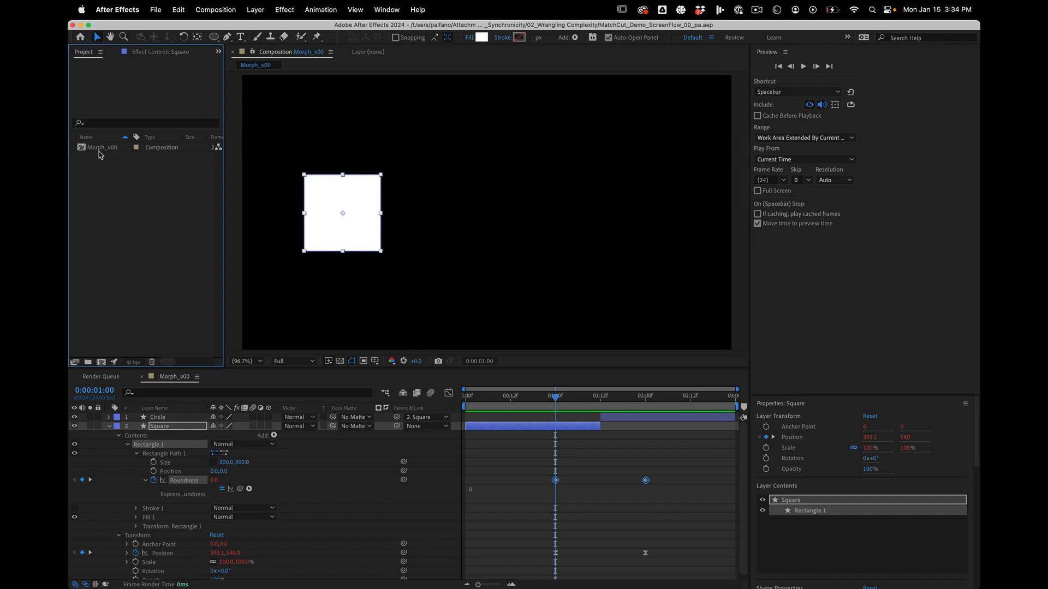
{"action": "left_click", "coordinate": [100, 155]}
{"action": "key", "text": "super+d"}
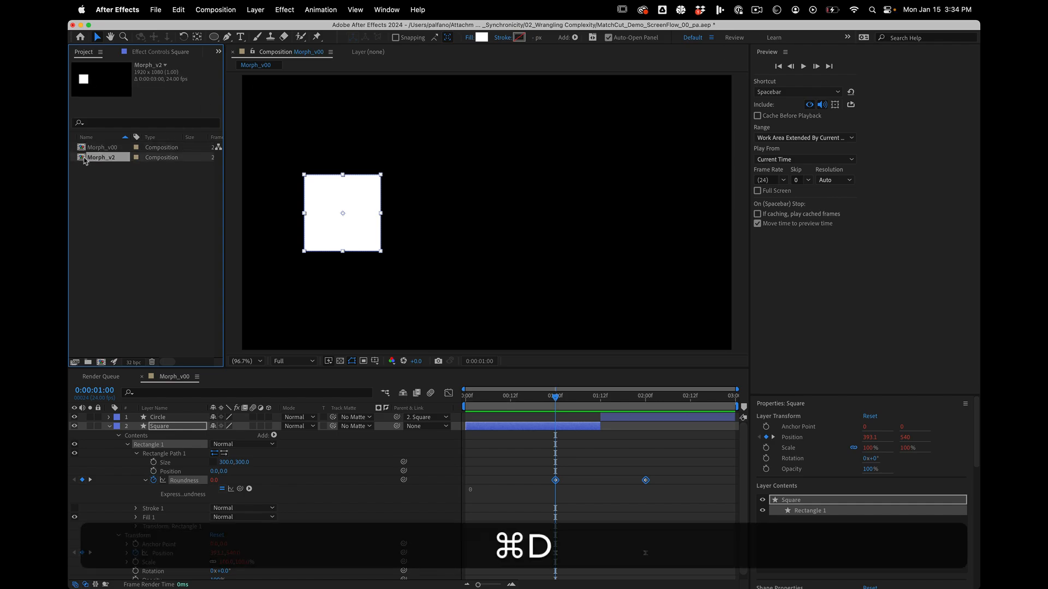
{"action": "double_click", "coordinate": [85, 159]}
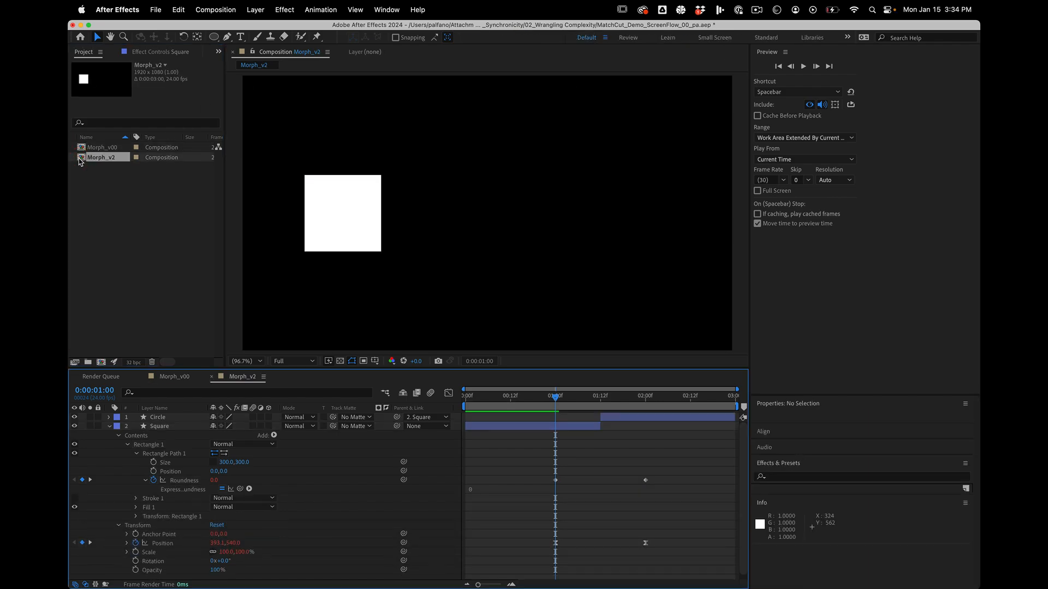
Extend the Square layer to the end of the composition and hide the Circle layer.
{"action": "left_click", "coordinate": [598, 426]}
{"action": "left_click", "coordinate": [933, 437]}
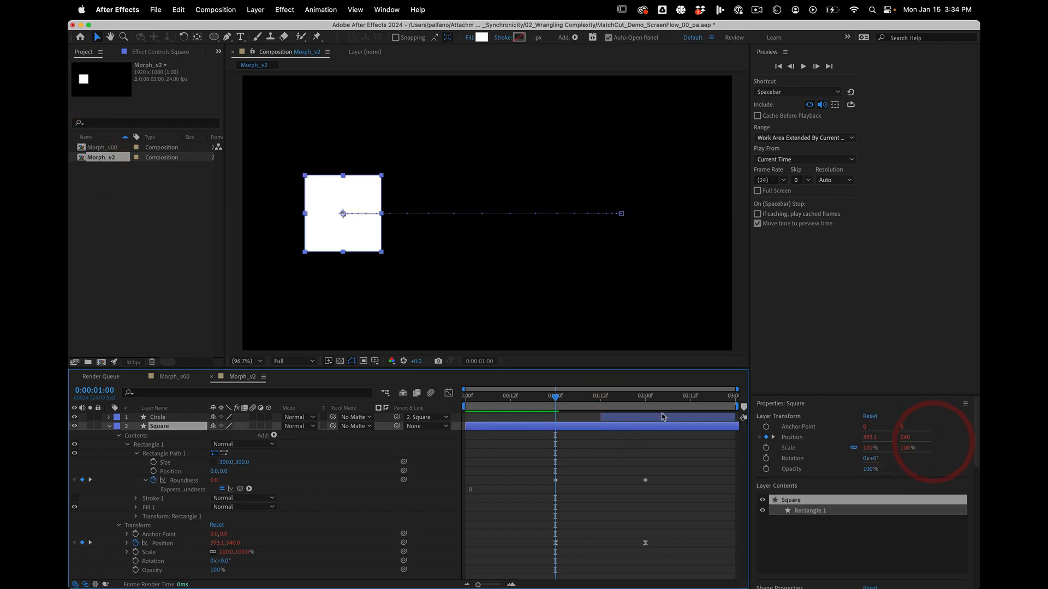
{"action": "left_click", "coordinate": [660, 418]}
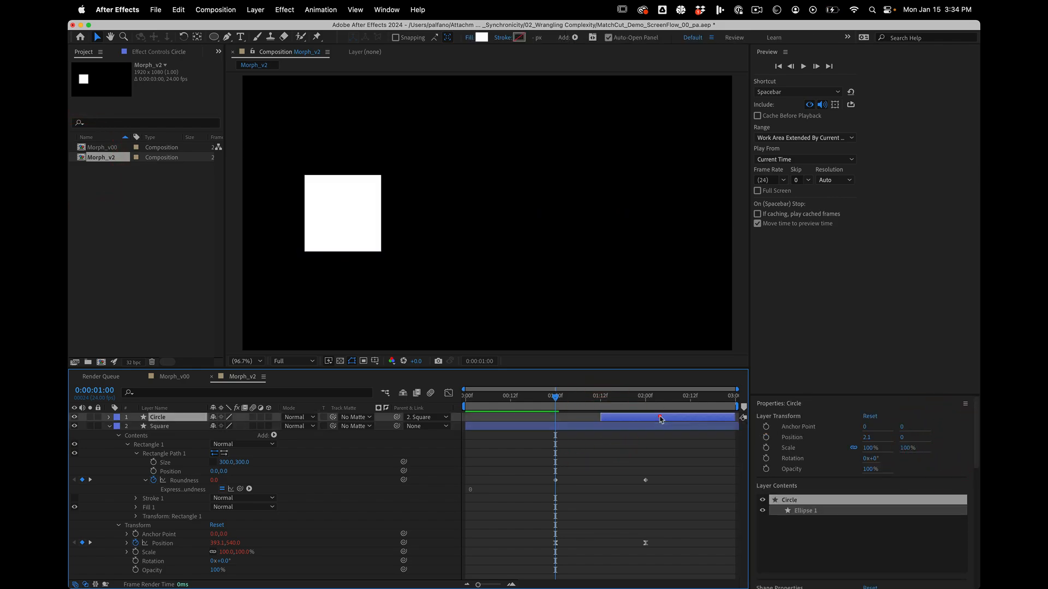
{"action": "left_click", "coordinate": [74, 417]}
At 0:00:01:09, move the Square down to about 611.6, 920.7 and pull horizontal curve handles out of that motion path point.
{"action": "left_click_drag", "start_coordinate": [401, 217], "coordinate": [397, 321]}
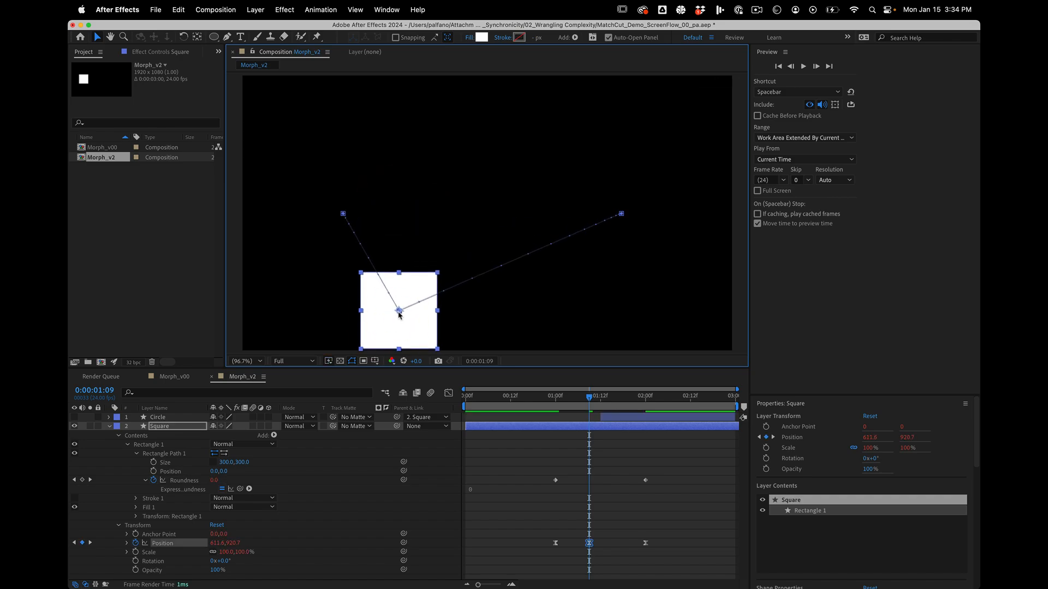
{"action": "key", "text": "alt"}
{"action": "key", "text": "super"}
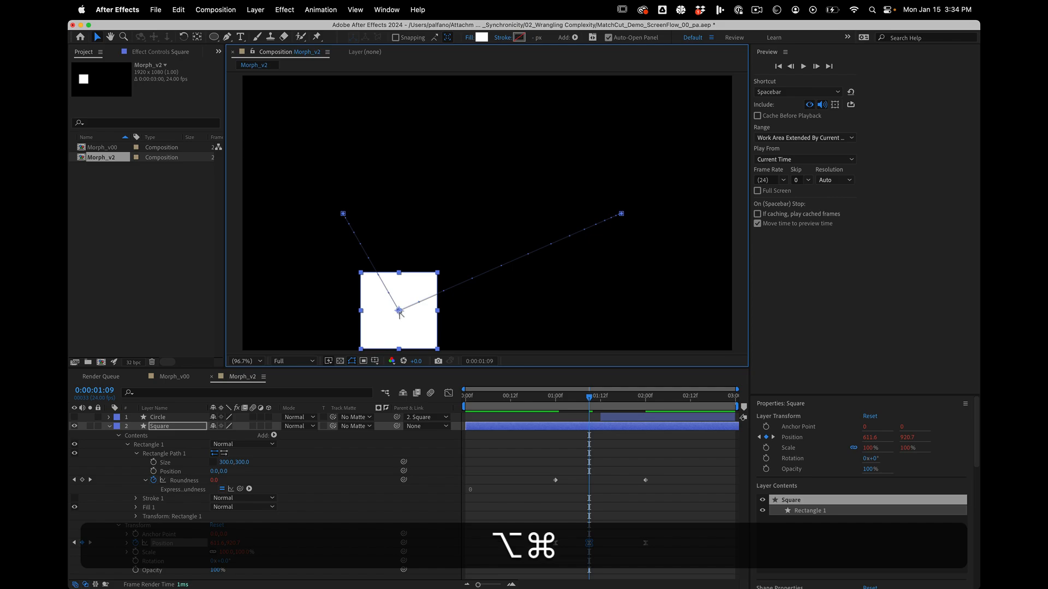
{"action": "left_click_drag", "start_coordinate": [398, 311], "coordinate": [501, 312]}
{"action": "key", "text": "shift"}
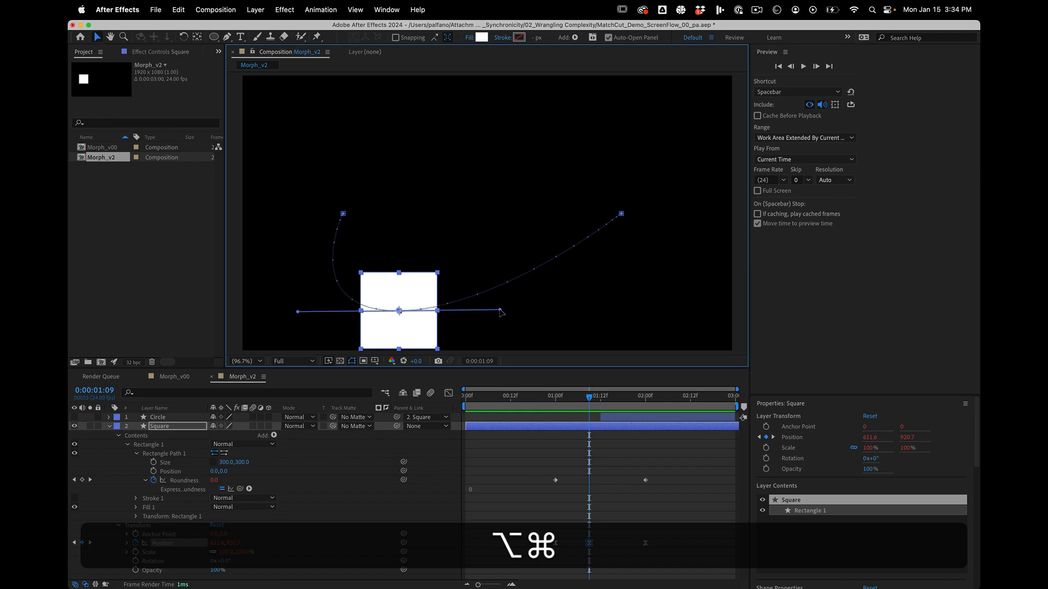
Break the middle path point's incoming handle and align it with the straight line from the start point, and preview the motion.
{"action": "left_click_drag", "start_coordinate": [297, 311], "coordinate": [381, 282]}
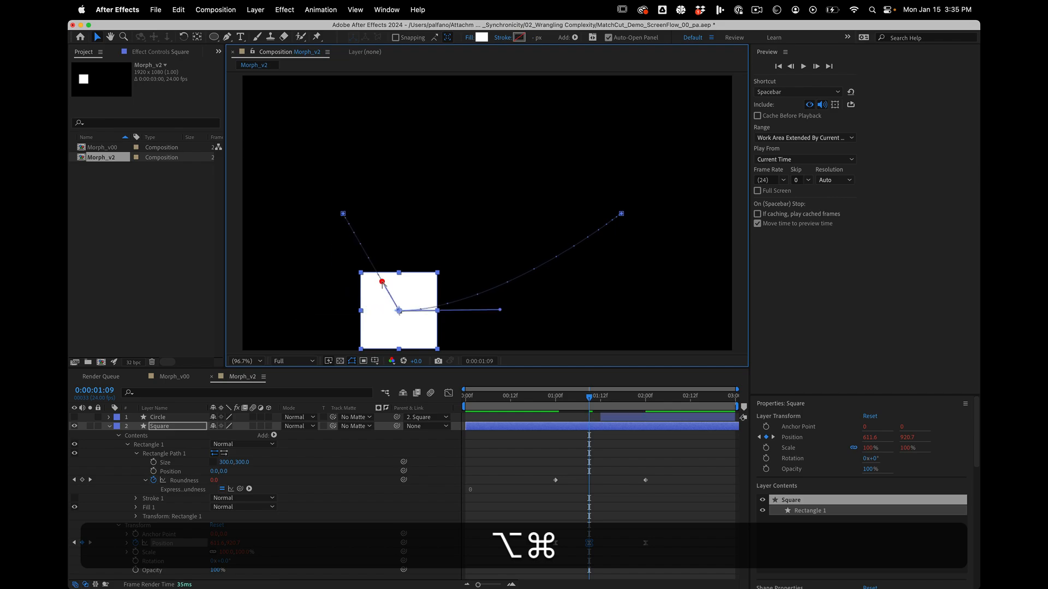
{"action": "left_click", "coordinate": [499, 395]}
{"action": "key", "text": "space"}
{"action": "key", "text": "space"}
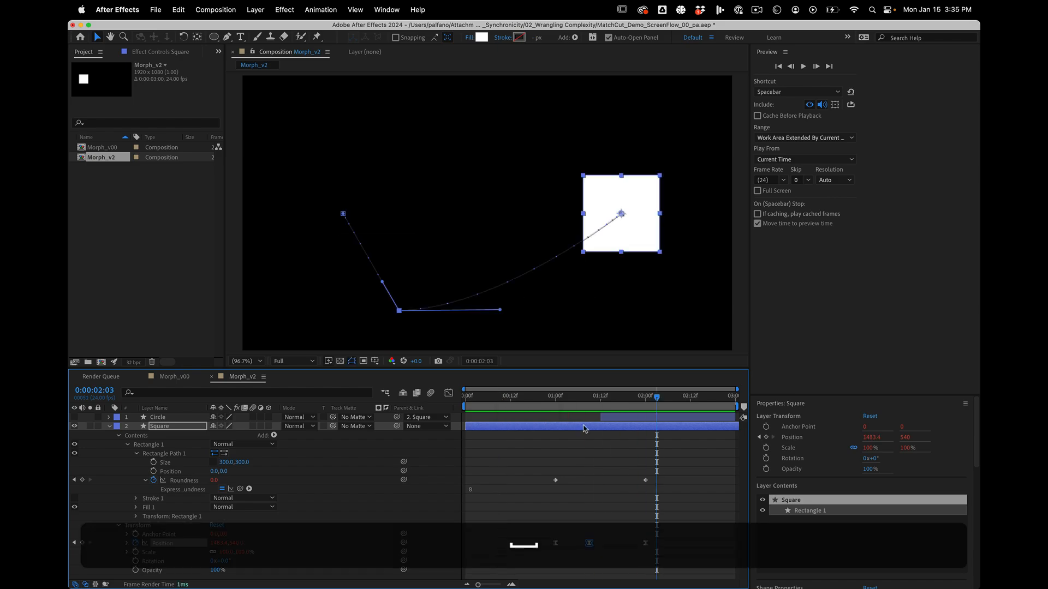
Place the Square's middle Position keyframe at 0:00:01:12 and ease it in the speed graph.
{"action": "mouse_move", "coordinate": [591, 395]}
{"action": "left_mouse_down"}
{"action": "mouse_move", "coordinate": [624, 393]}
{"action": "mouse_move", "coordinate": [569, 395]}
{"action": "mouse_move", "coordinate": [645, 395]}
{"action": "mouse_move", "coordinate": [600, 395]}
{"action": "left_mouse_up"}
{"action": "left_click", "coordinate": [448, 393]}
{"action": "left_click", "coordinate": [191, 481]}
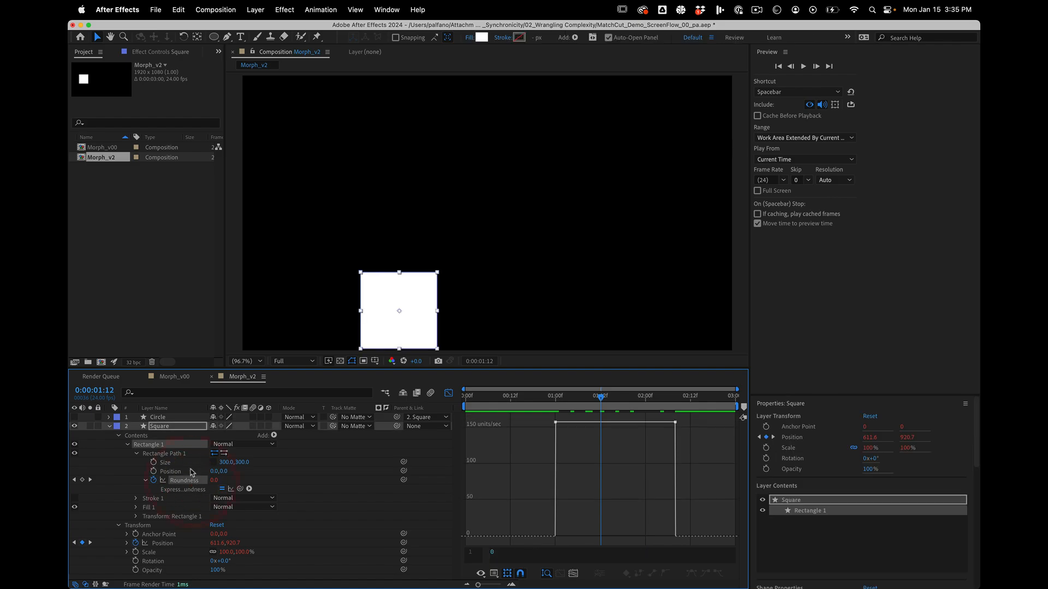
{"action": "left_click", "coordinate": [190, 471]}
{"action": "left_click", "coordinate": [163, 543]}
{"action": "left_click_drag", "start_coordinate": [602, 476], "coordinate": [608, 542]}
{"action": "left_click", "coordinate": [690, 574]}
{"action": "mouse_move", "coordinate": [600, 402]}
{"action": "left_mouse_down"}
{"action": "mouse_move", "coordinate": [533, 395]}
{"action": "mouse_move", "coordinate": [690, 397]}
{"action": "mouse_move", "coordinate": [548, 398]}
{"action": "mouse_move", "coordinate": [676, 397]}
{"action": "mouse_move", "coordinate": [602, 398]}
{"action": "left_mouse_up"}
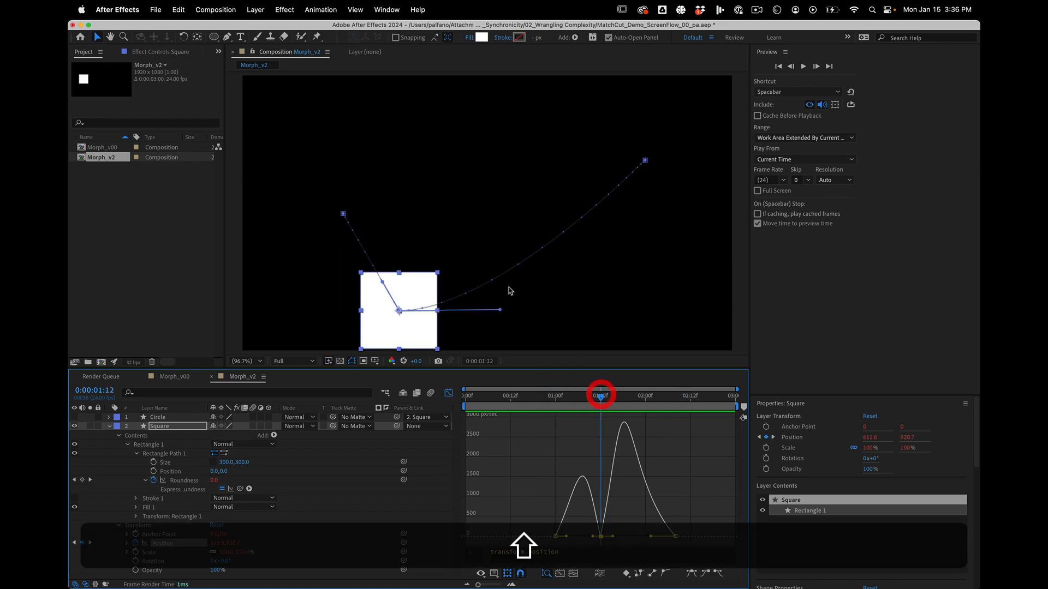
Align both handles of the middle path point with their legs to form a sharp V-shaped path, and scrub through the motion.
{"action": "left_click_drag", "start_coordinate": [500, 310], "coordinate": [487, 261]}
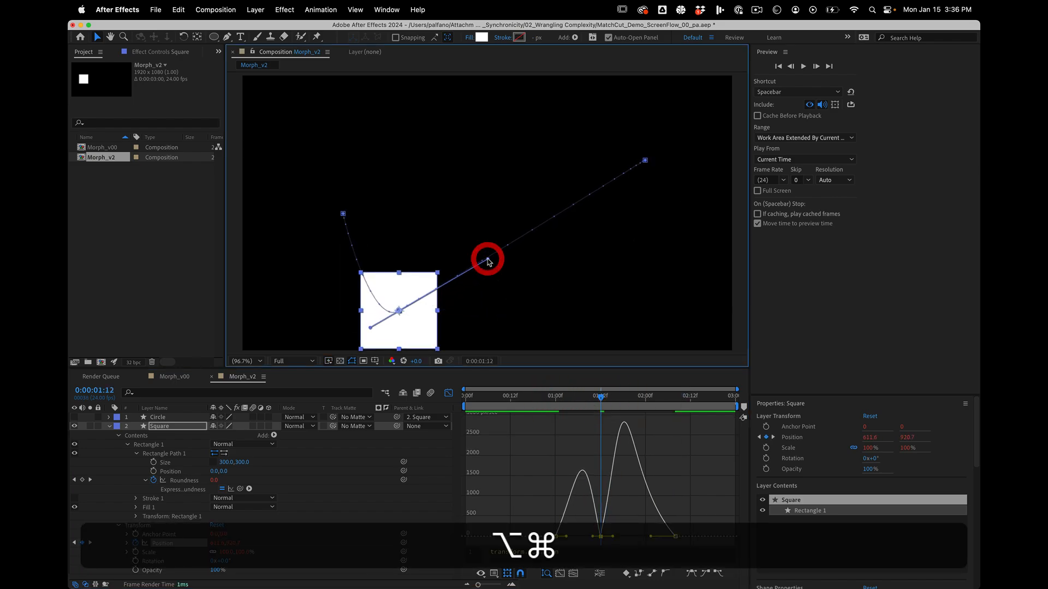
{"action": "left_click_drag", "start_coordinate": [372, 327], "coordinate": [373, 275]}
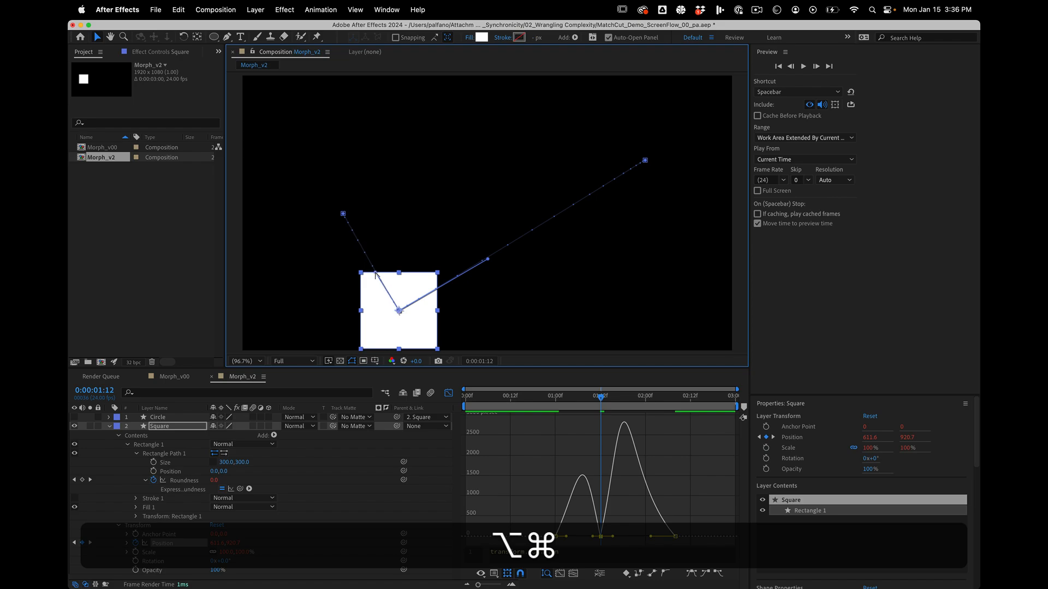
{"action": "left_click_drag", "start_coordinate": [534, 397], "coordinate": [494, 413]}
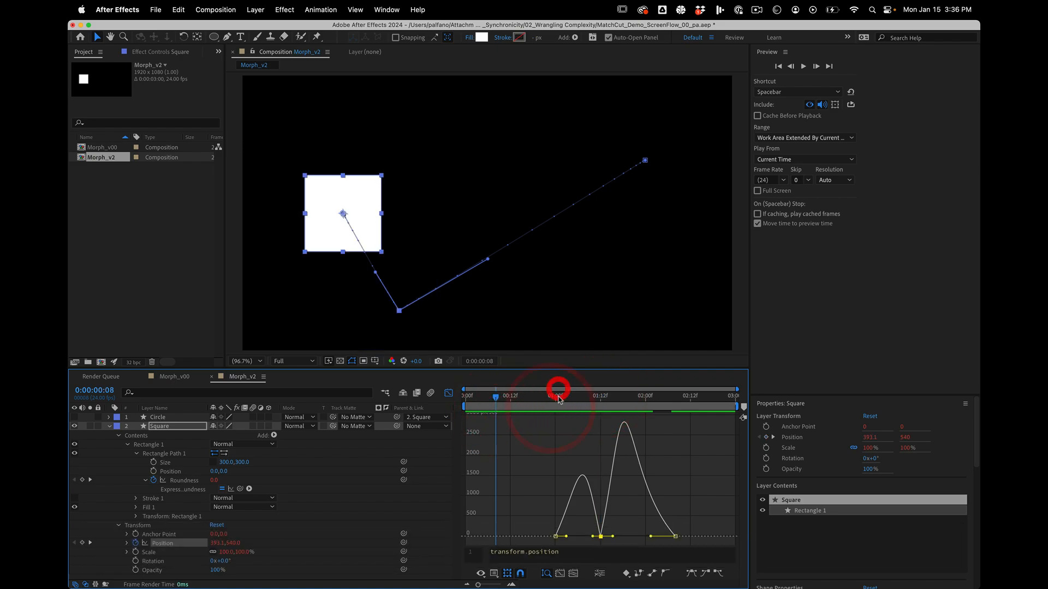
{"action": "left_click_drag", "start_coordinate": [557, 399], "coordinate": [602, 407]}
Add Rotation keyframes of 0° to the Square at 0:00:01:12 and 0:00:01:00.
{"action": "left_click", "coordinate": [358, 487]}
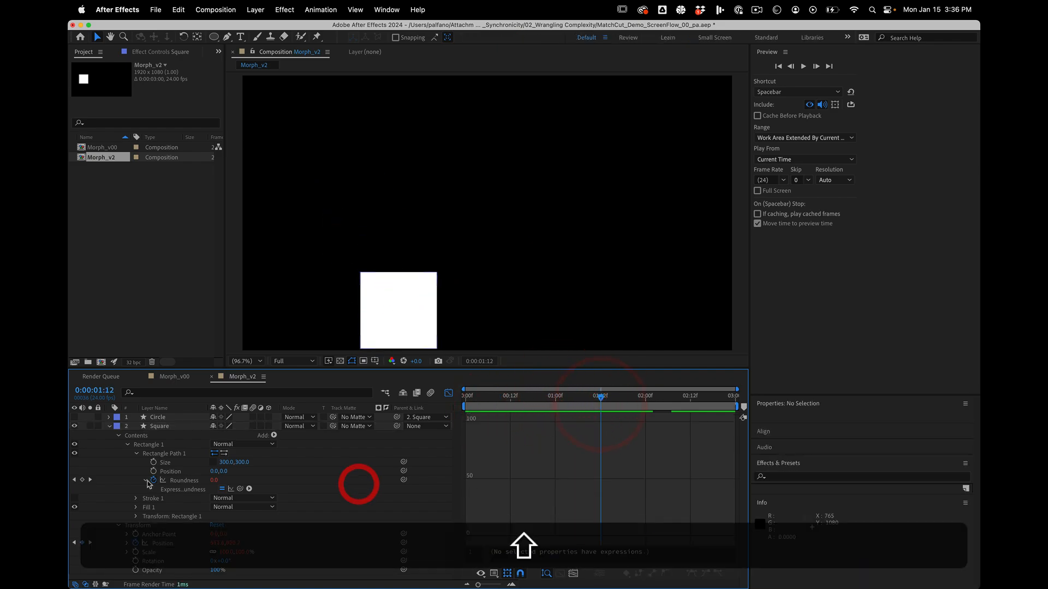
{"action": "left_click", "coordinate": [155, 428]}
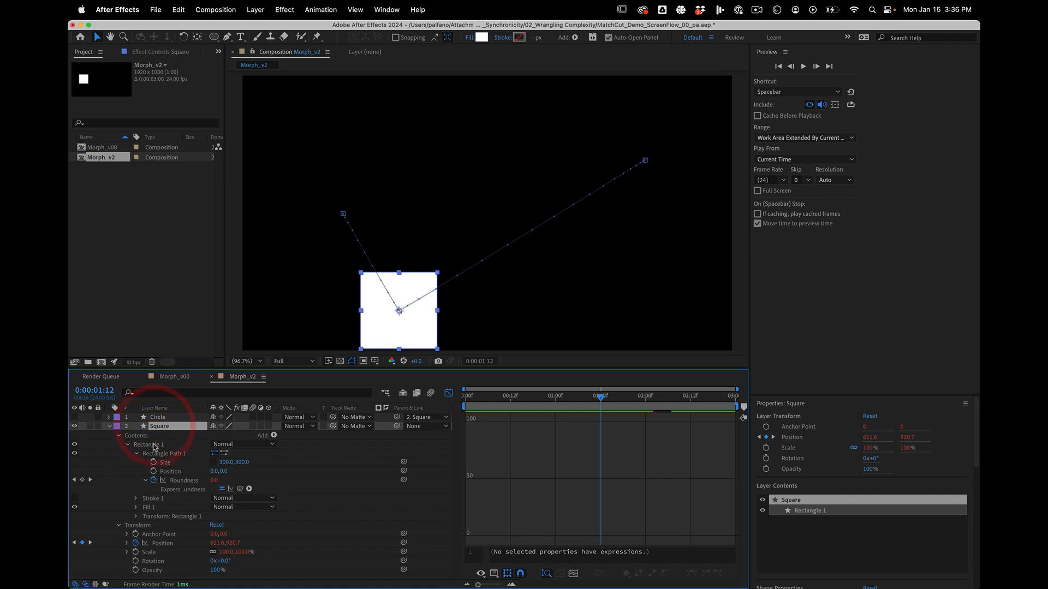
{"action": "key", "text": "r"}
{"action": "left_click", "coordinate": [135, 436]}
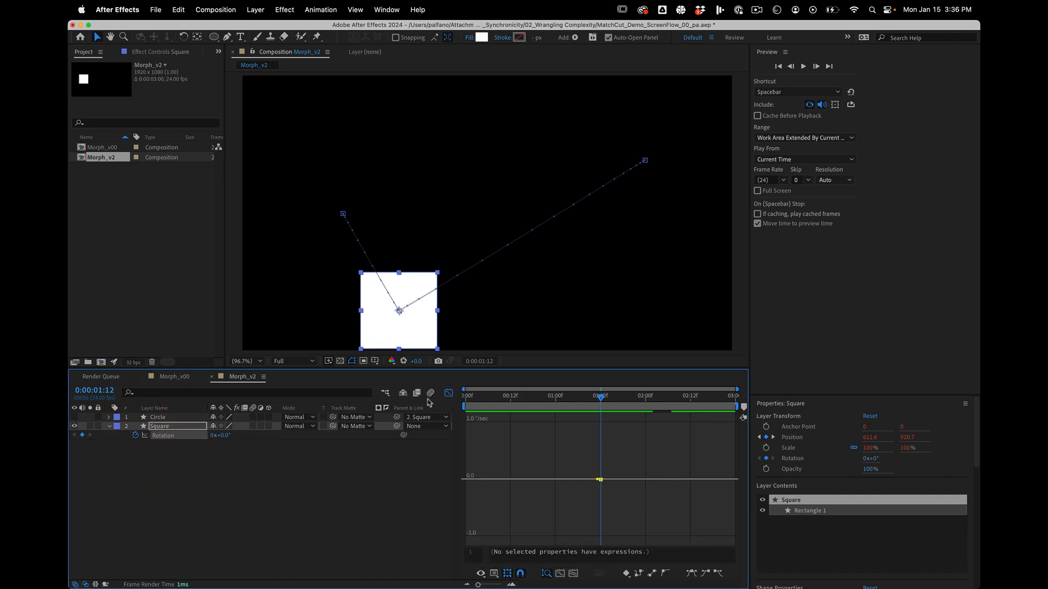
{"action": "left_click", "coordinate": [447, 393]}
{"action": "key", "text": "u"}
{"action": "left_click_drag", "start_coordinate": [600, 397], "coordinate": [556, 396]}
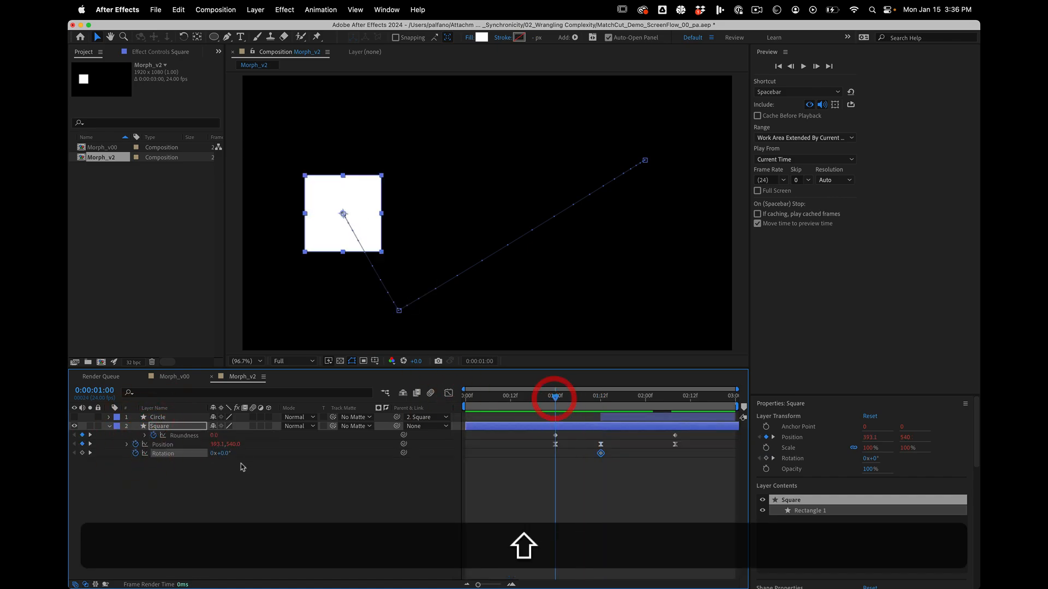
{"action": "left_click", "coordinate": [90, 453]}
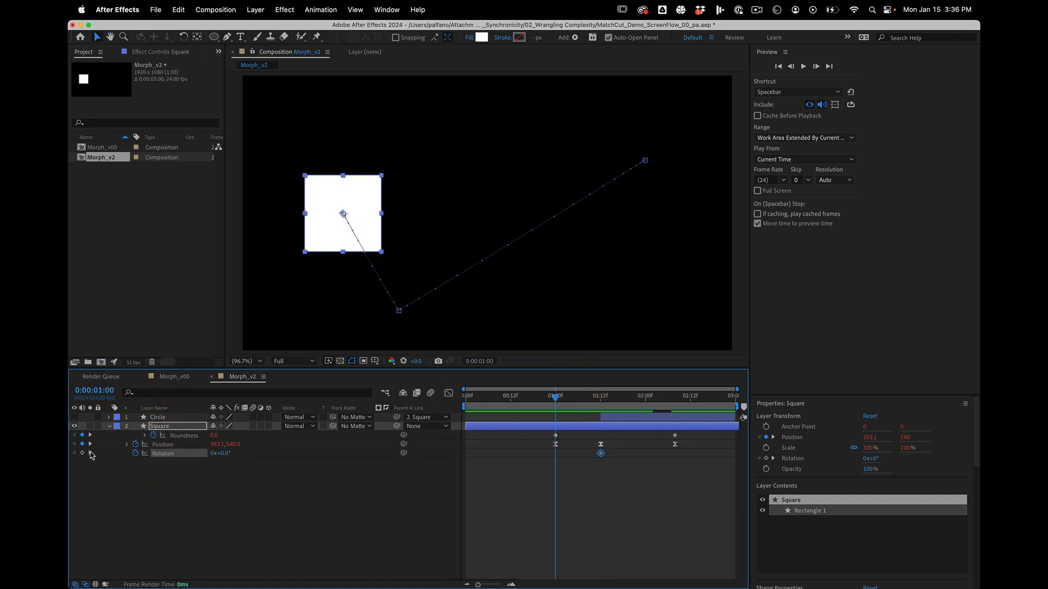
{"action": "left_click", "coordinate": [556, 395], "text": "shift"}
{"action": "left_click", "coordinate": [82, 453]}
Set the Square's Rotation to -68° at 0:00:01:12 and to 207° at 0:00:02:08.
{"action": "left_click", "coordinate": [598, 397], "text": "shift"}
{"action": "left_click", "coordinate": [257, 503]}
{"action": "left_click", "coordinate": [196, 458]}
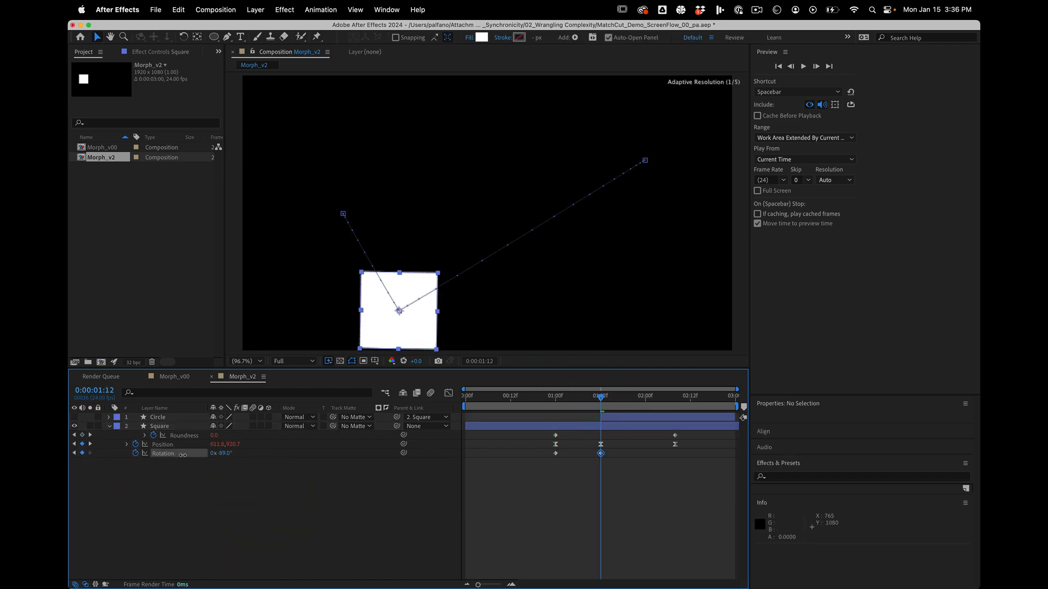
{"action": "left_click_drag", "start_coordinate": [542, 393], "coordinate": [673, 375]}
{"action": "left_click_drag", "start_coordinate": [221, 454], "coordinate": [362, 444]}
Apply Easy Ease to all three of the Square's Rotation keyframes and preview the spinning bounce.
{"action": "left_click_drag", "start_coordinate": [703, 479], "coordinate": [533, 449]}
{"action": "key", "text": "F9"}
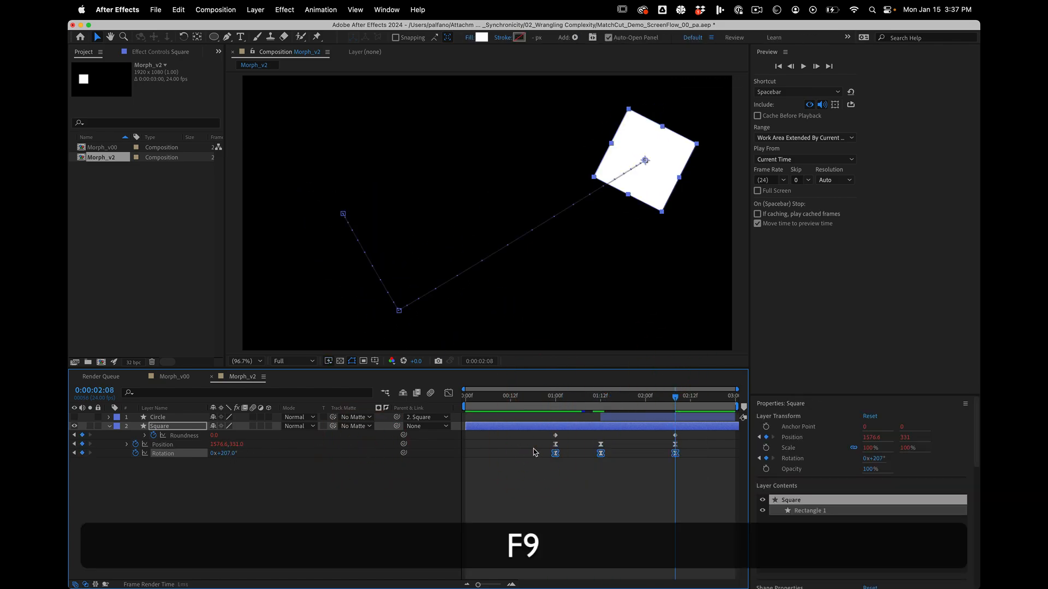
{"action": "left_click", "coordinate": [464, 396]}
{"action": "key", "text": "space"}
{"action": "key", "text": "space"}
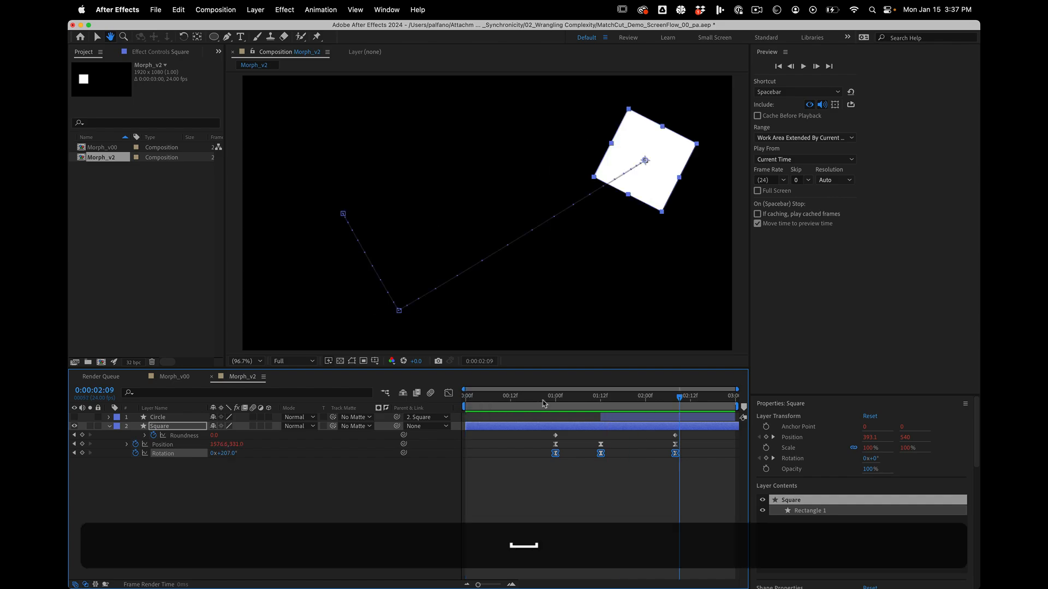
{"action": "left_click", "coordinate": [610, 397]}
{"action": "left_click_drag", "start_coordinate": [610, 396], "coordinate": [541, 392]}
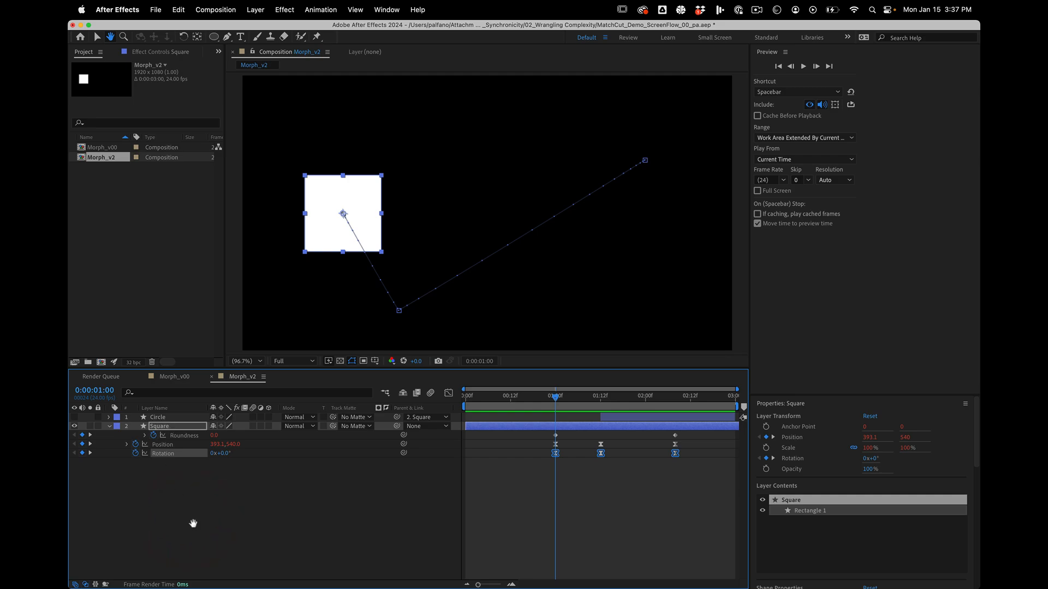
At 0:00:01:12, duplicate the Square layer and remove the copy's Roundness, Position and Rotation keyframes.
{"action": "left_click", "coordinate": [600, 395], "text": "shift"}
{"action": "left_click", "coordinate": [176, 426]}
{"action": "key", "text": "v"}
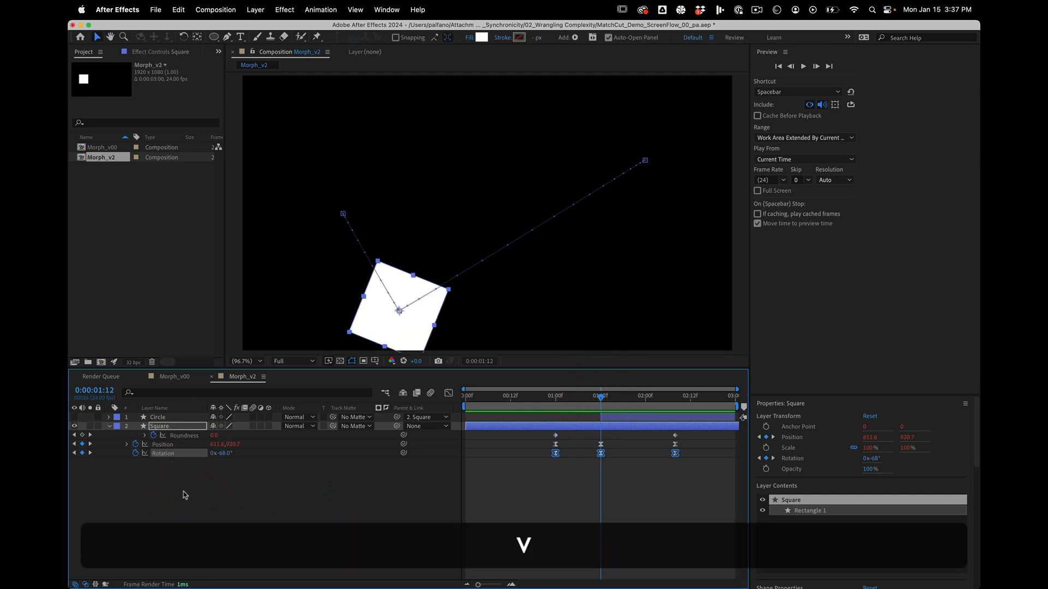
{"action": "key", "text": "cmd+d"}
{"action": "left_click", "coordinate": [271, 548]}
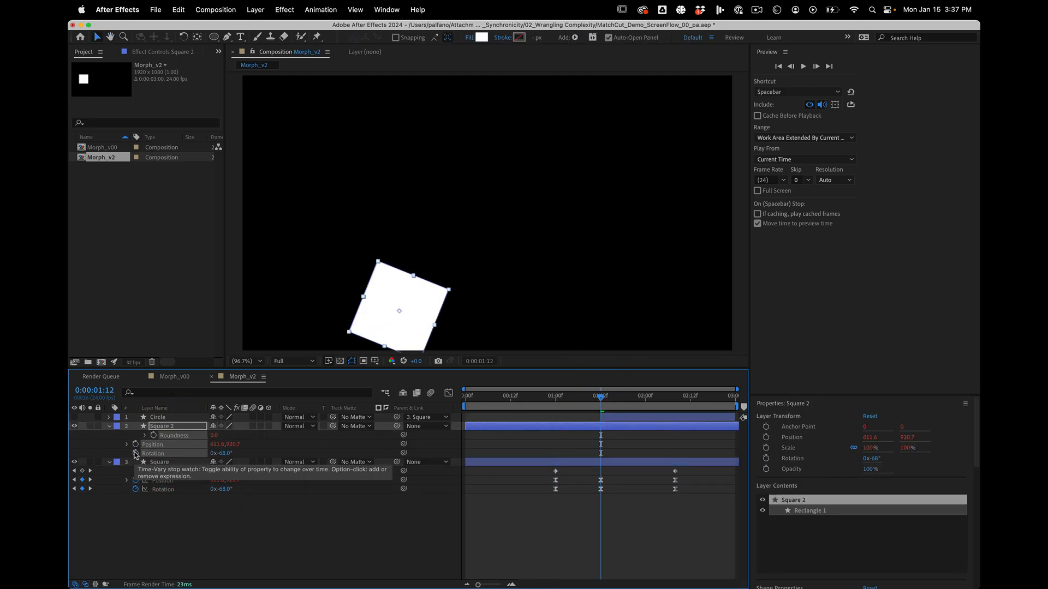
{"action": "left_click", "coordinate": [186, 443]}
Reveal the modified properties of Square 2 and set a keyframe for its rectangle path's Size at 0:00:01:12.
{"action": "key", "text": "s"}
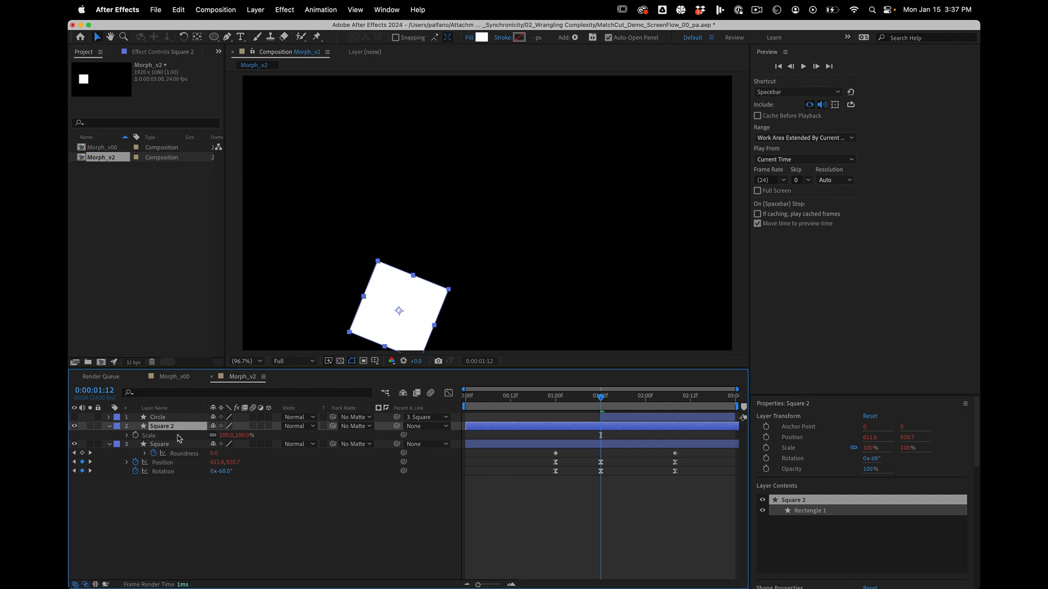
{"action": "key", "text": "u"}
{"action": "key", "text": "s"}
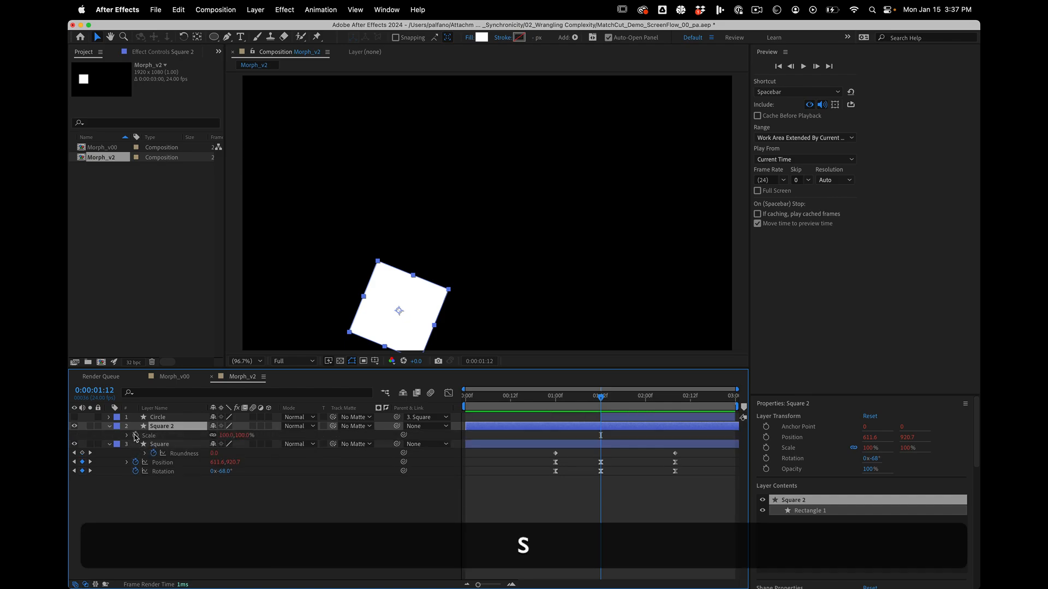
{"action": "key", "text": "u"}
{"action": "key", "text": "u"}
{"action": "left_click", "coordinate": [154, 462]}
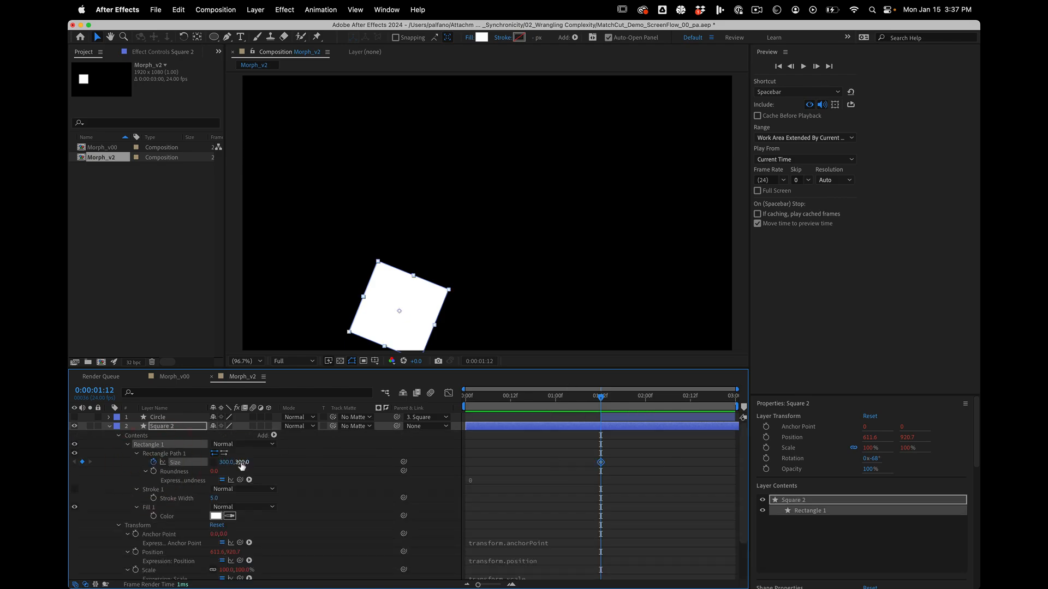
Animate Square 2's rectangle Size from 3080 at 0:00:00:00 to 344 at 0:00:01:12, with Easy Ease on the final keyframe.
{"action": "left_click_drag", "start_coordinate": [241, 464], "coordinate": [271, 463]}
{"action": "left_click_drag", "start_coordinate": [558, 397], "coordinate": [396, 394]}
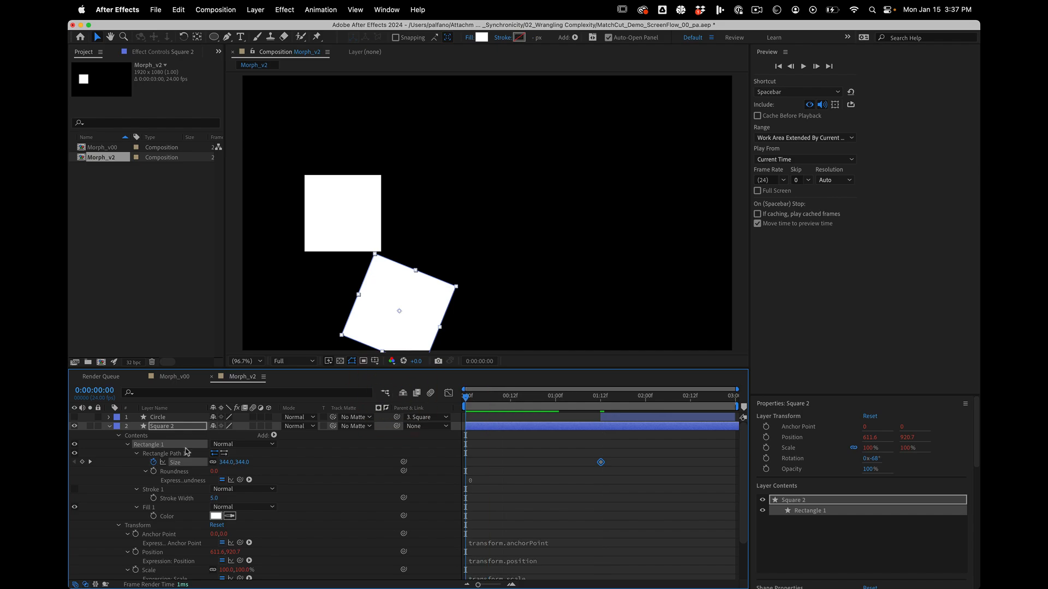
{"action": "left_click_drag", "start_coordinate": [245, 463], "coordinate": [979, 431]}
{"action": "scroll", "coordinate": [552, 218], "scroll_direction": "down", "scroll_amount": 5}
{"action": "left_click_drag", "start_coordinate": [246, 462], "coordinate": [317, 464]}
{"action": "left_click", "coordinate": [600, 463], "text": "shift"}
{"action": "key", "text": "F9"}
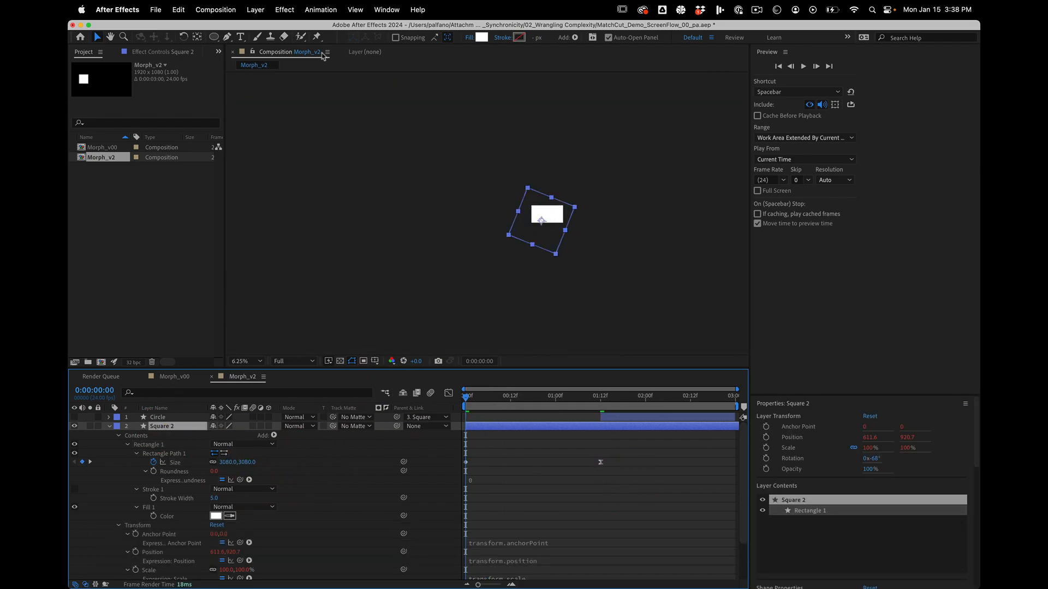
Remove Square 2's fill and give its rectangle a white 5 px stroke instead.
{"action": "left_click", "coordinate": [470, 38]}
{"action": "left_click", "coordinate": [522, 274]}
{"action": "left_click", "coordinate": [611, 328]}
{"action": "left_click", "coordinate": [520, 38]}
{"action": "left_click_drag", "start_coordinate": [757, 318], "coordinate": [682, 248]}
{"action": "left_click", "coordinate": [905, 251]}
{"action": "key", "text": "space"}
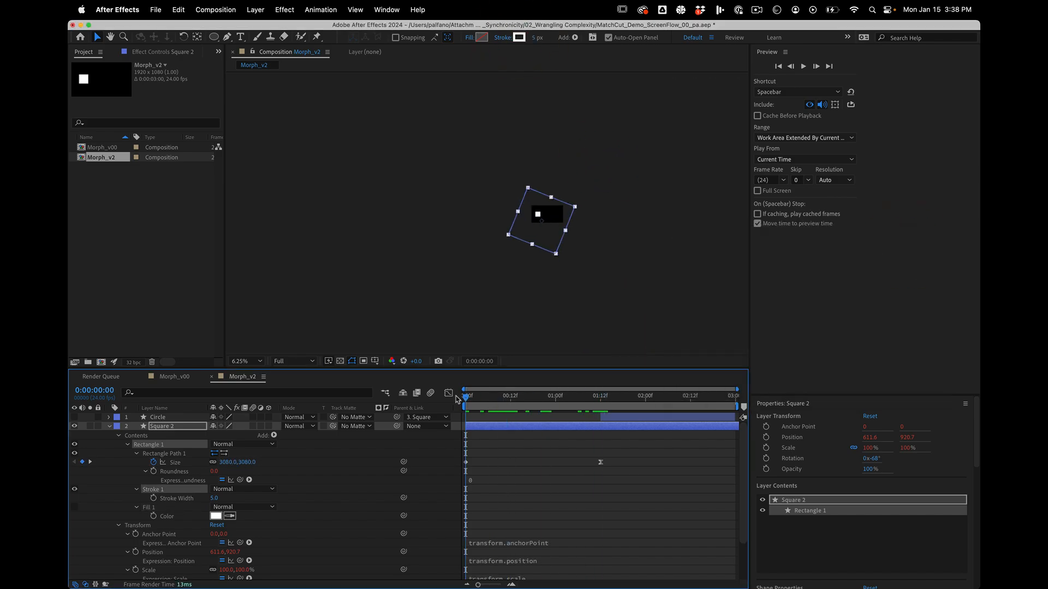
Move Square 2's first Size keyframe to 0:00:00:22.
{"action": "left_click_drag", "start_coordinate": [465, 462], "coordinate": [548, 462]}
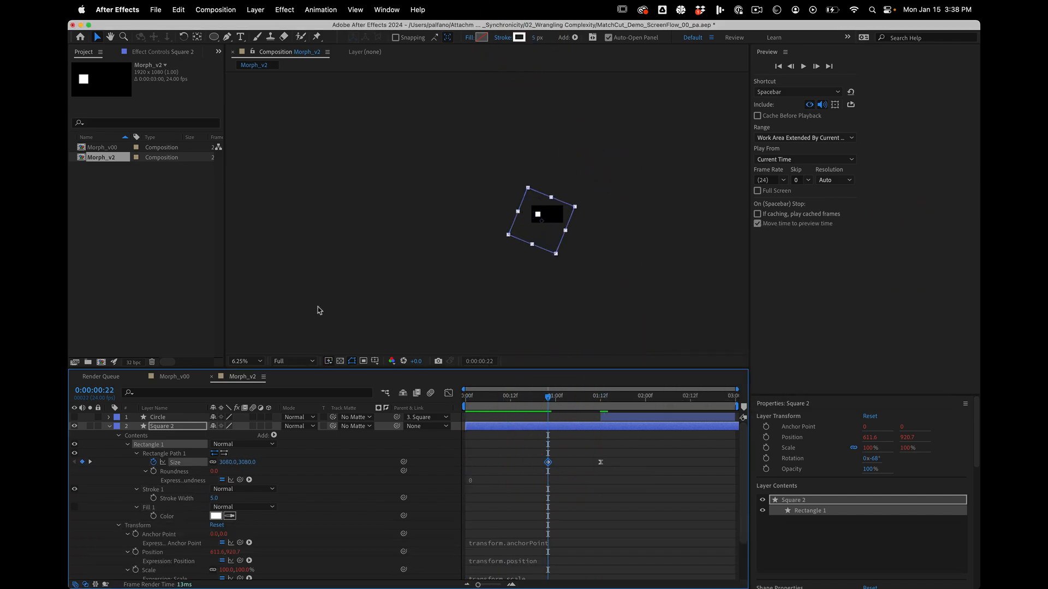
{"action": "left_click", "coordinate": [246, 361]}
{"action": "left_click", "coordinate": [250, 383]}
{"action": "left_click_drag", "start_coordinate": [548, 397], "coordinate": [634, 406]}
{"action": "left_click", "coordinate": [666, 460]}
{"action": "left_click", "coordinate": [655, 418]}
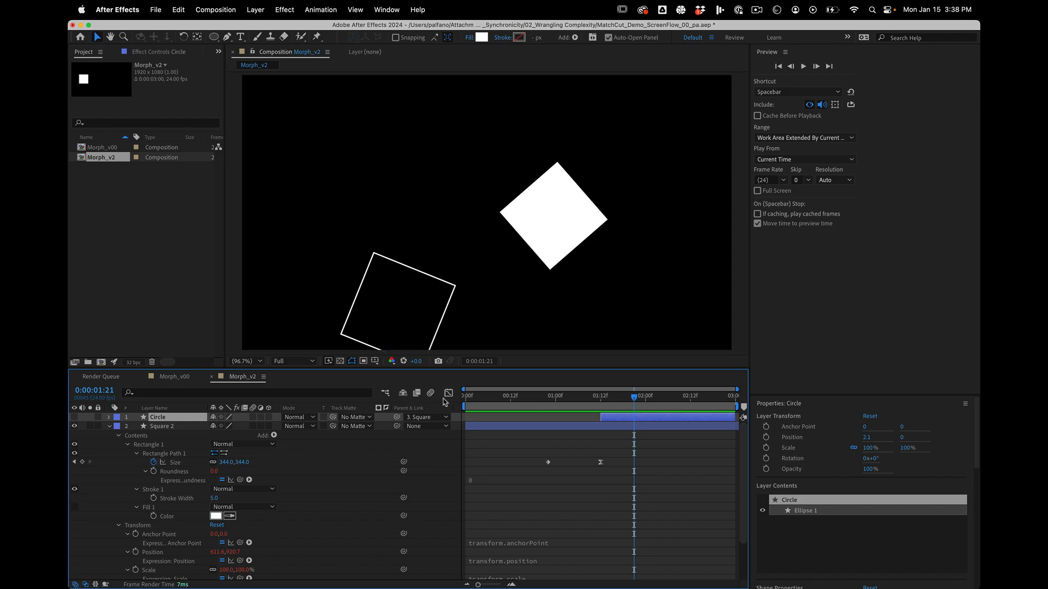
{"action": "left_click", "coordinate": [447, 393]}
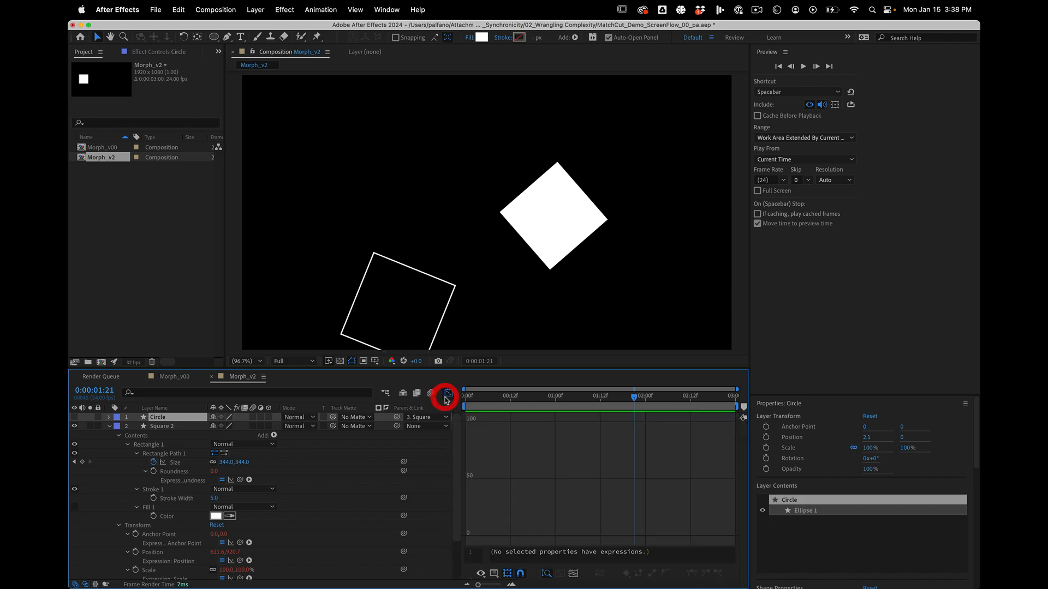
{"action": "left_click", "coordinate": [168, 427]}
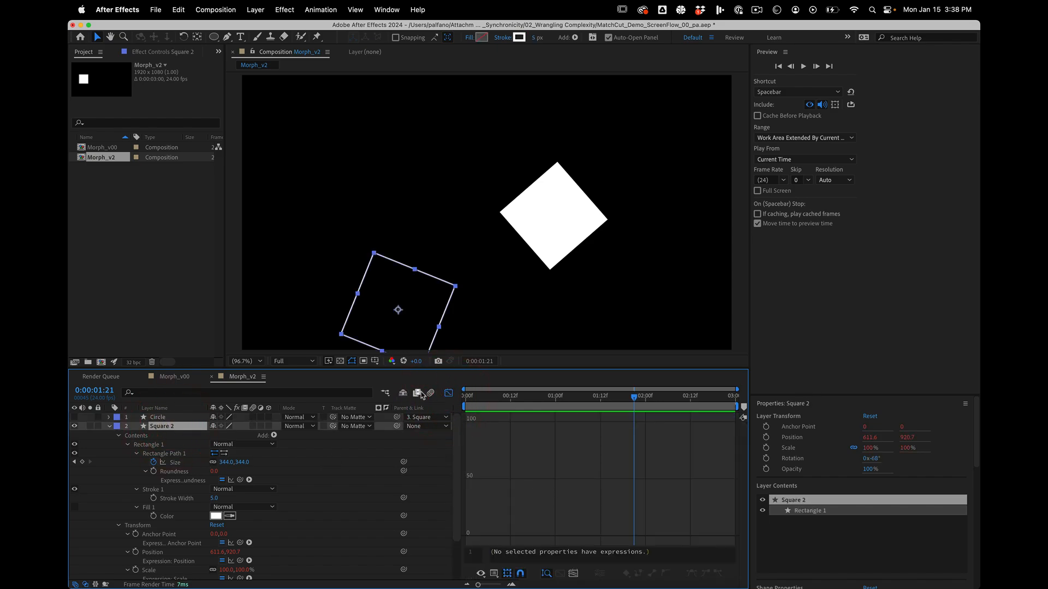
{"action": "left_click", "coordinate": [446, 394]}
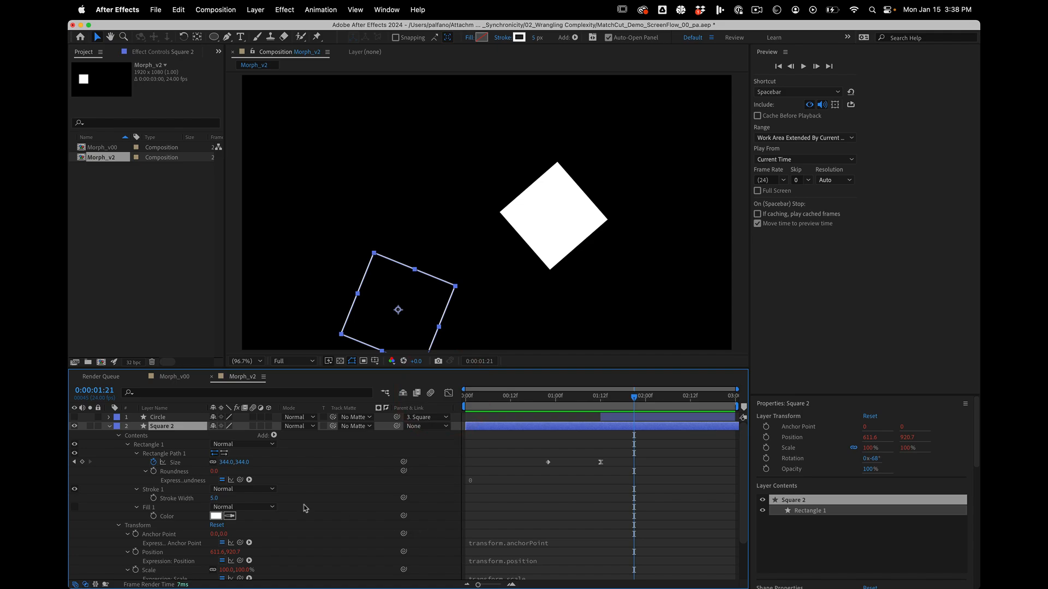
In the speed graph of the Square's Position, lengthen the outgoing ease handle of the keyframe at 0:00:01:12 slightly.
{"action": "left_click", "coordinate": [108, 426]}
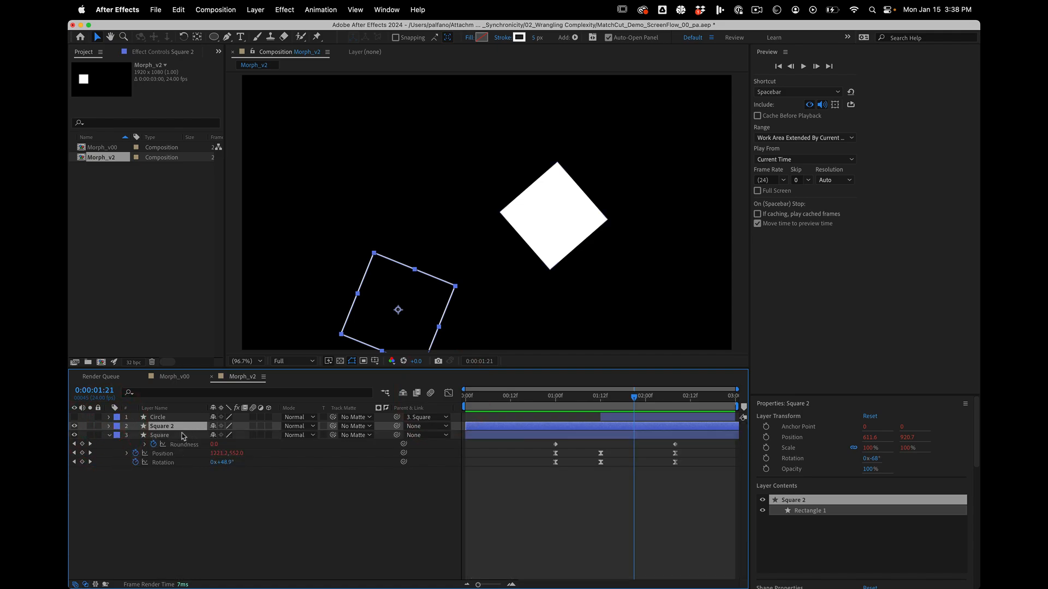
{"action": "left_click", "coordinate": [180, 435]}
{"action": "left_click", "coordinate": [162, 454]}
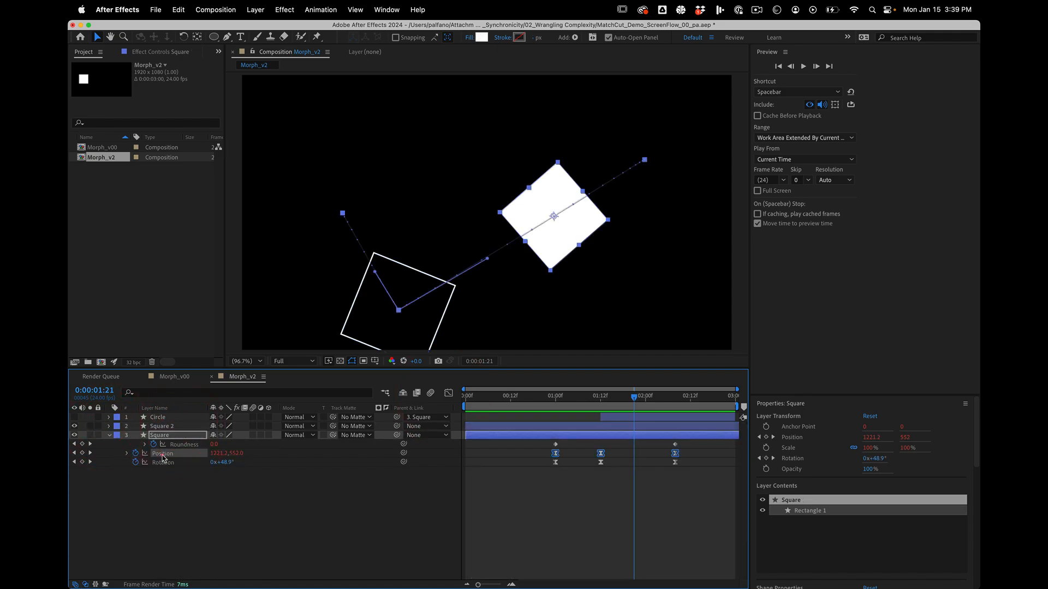
{"action": "left_click", "coordinate": [448, 394]}
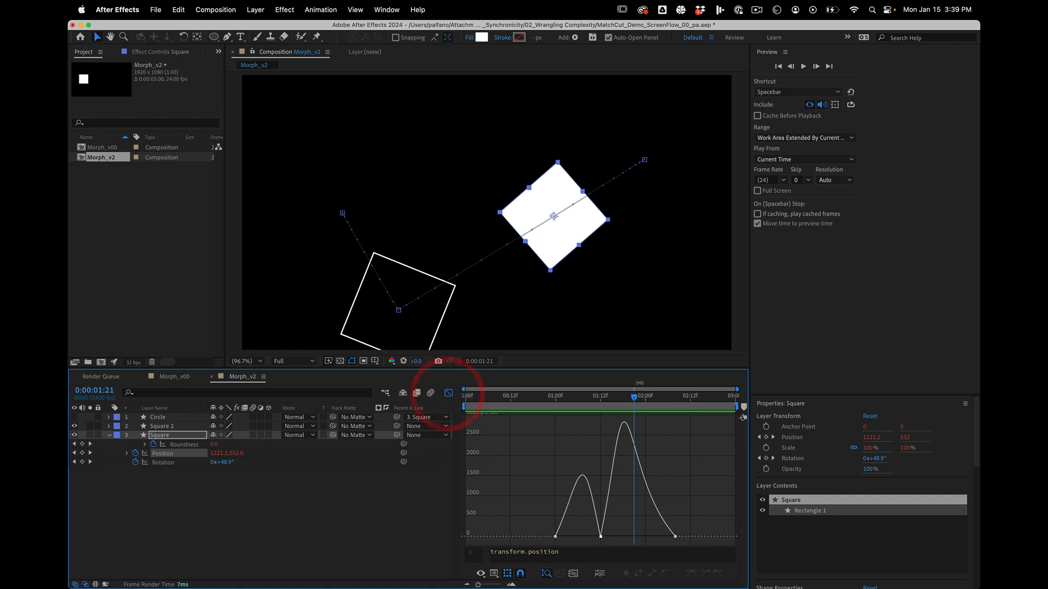
{"action": "left_click_drag", "start_coordinate": [634, 400], "coordinate": [630, 399]}
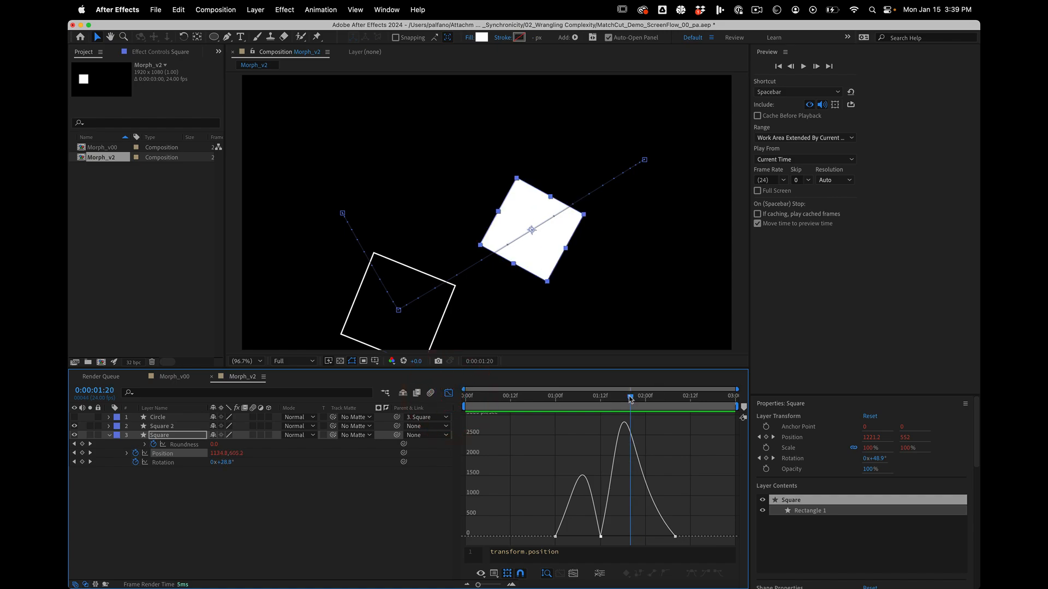
{"action": "left_click", "coordinate": [601, 537]}
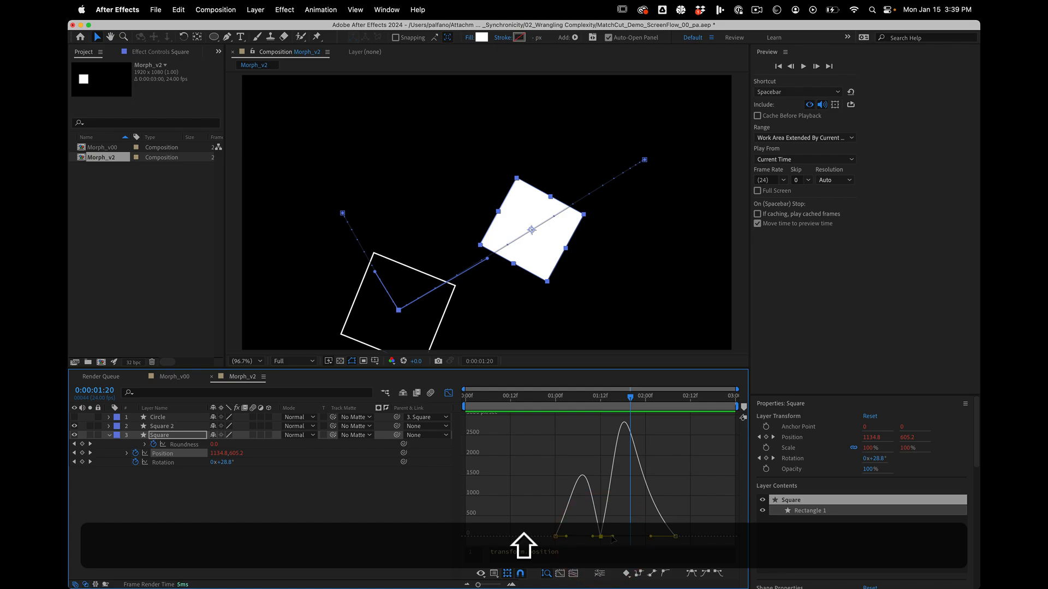
{"action": "left_click_drag", "start_coordinate": [612, 539], "coordinate": [617, 539]}
{"action": "left_click", "coordinate": [398, 526]}
{"action": "left_click", "coordinate": [448, 393]}
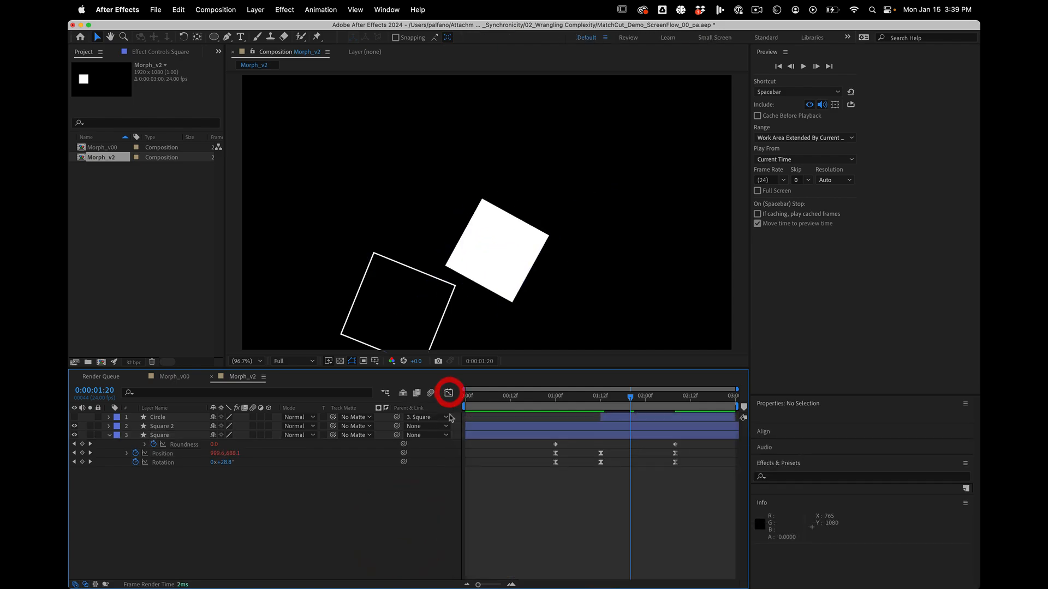
Trim the Circle layer to start at 0:00:01:20 and trim Square and Square 2 to end right where it begins.
{"action": "left_click", "coordinate": [178, 418]}
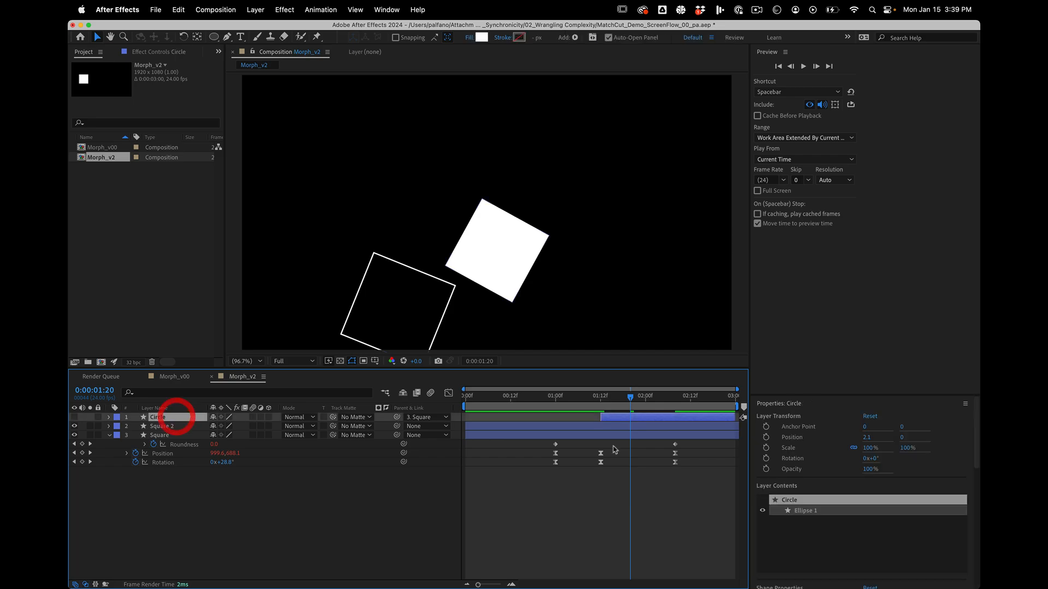
{"action": "left_click_drag", "start_coordinate": [600, 417], "coordinate": [638, 417]}
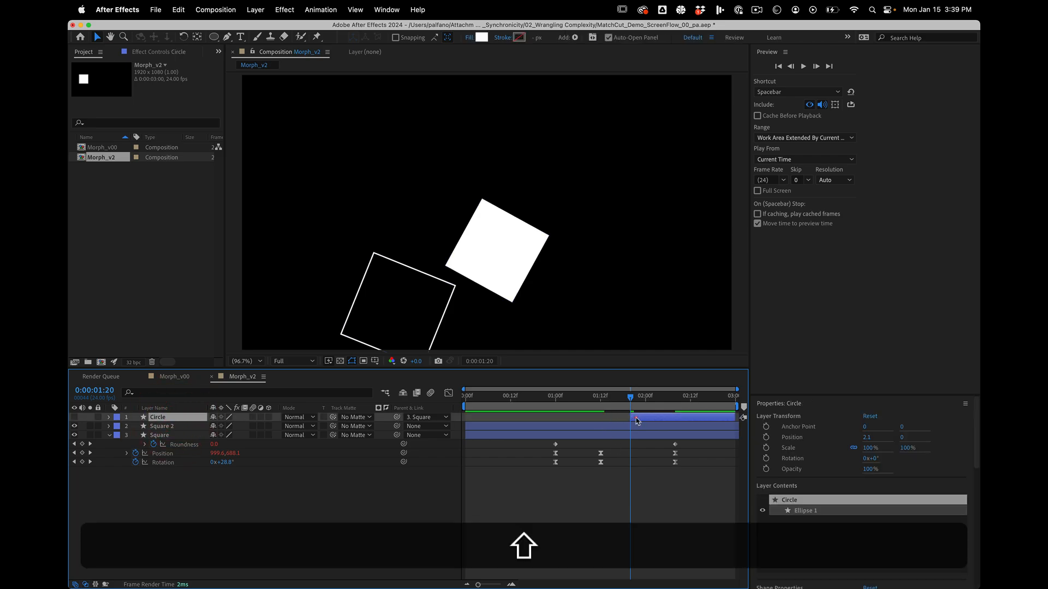
{"action": "left_click", "coordinate": [622, 426]}
{"action": "left_click", "coordinate": [624, 435], "text": "shift"}
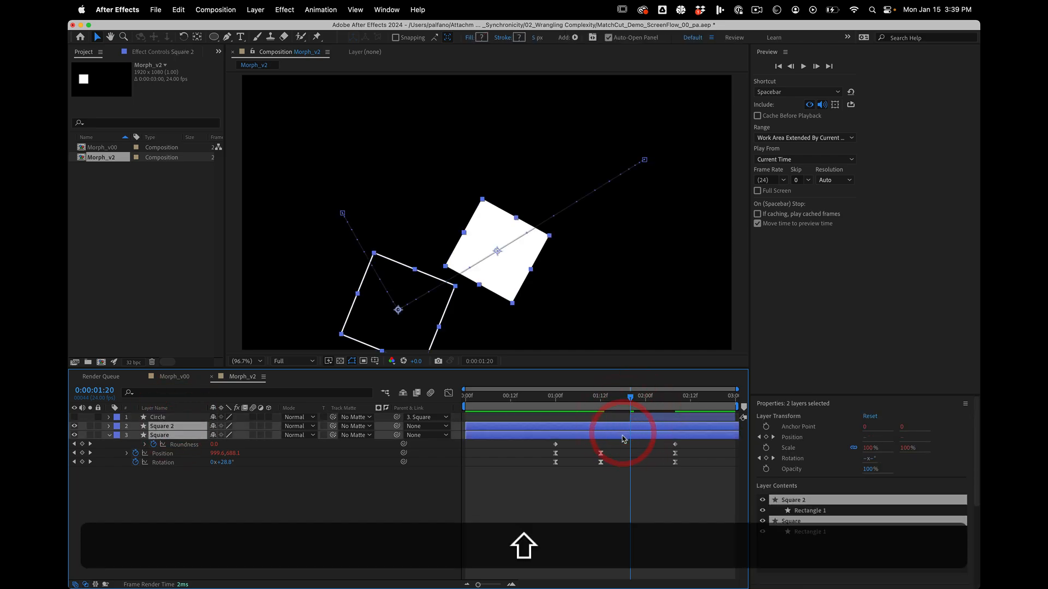
{"action": "key", "text": "alt+bracketright"}
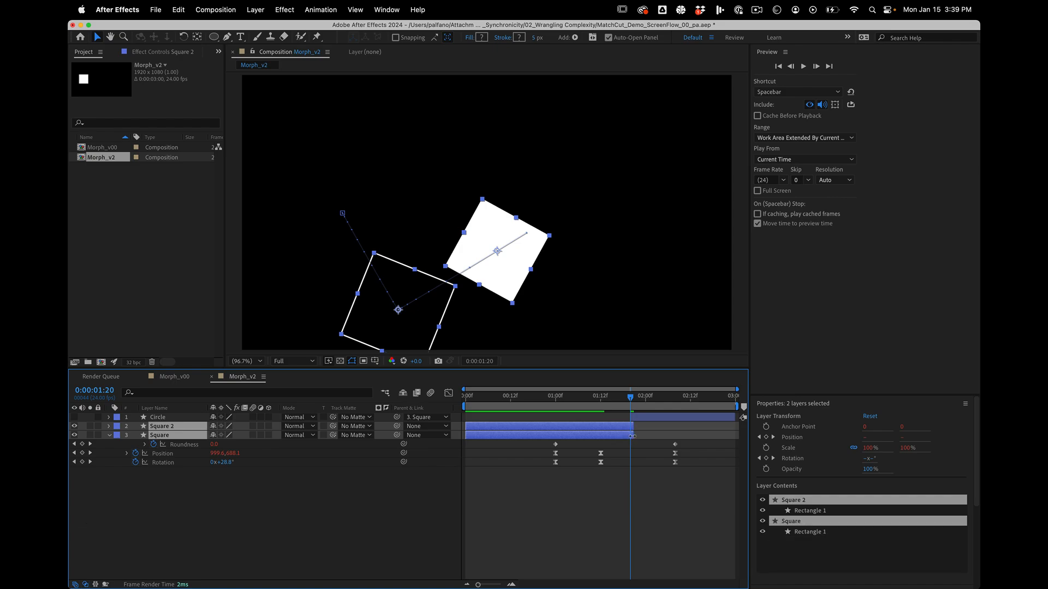
{"action": "left_click_drag", "start_coordinate": [630, 436], "coordinate": [628, 436]}
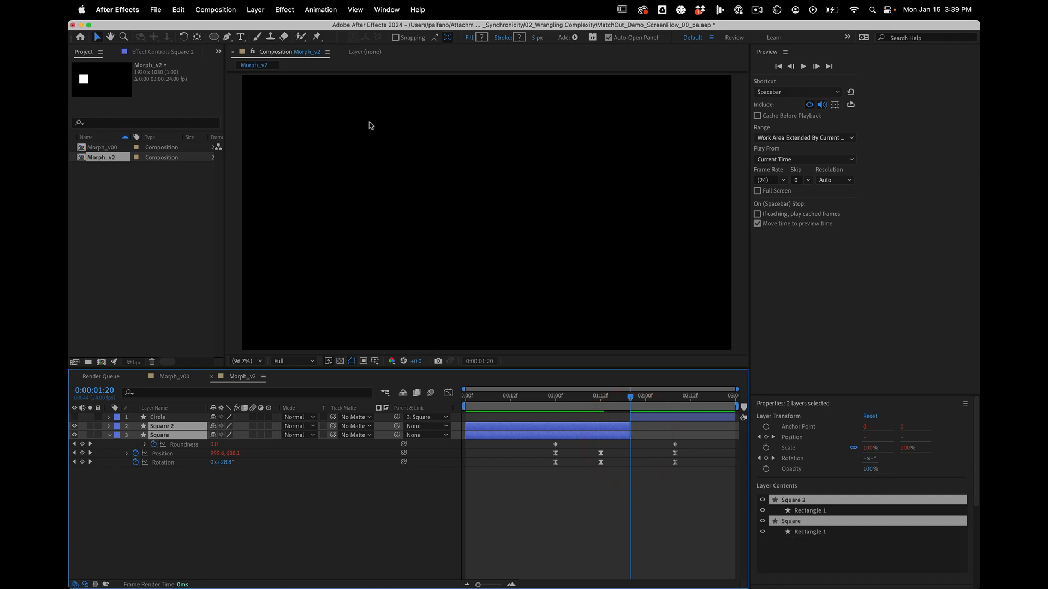
Add an adjustment layer at the top of the layer stack and trim its start to 0:00:01:20.
{"action": "left_click", "coordinate": [272, 9]}
{"action": "mouse_move", "coordinate": [328, 28]}
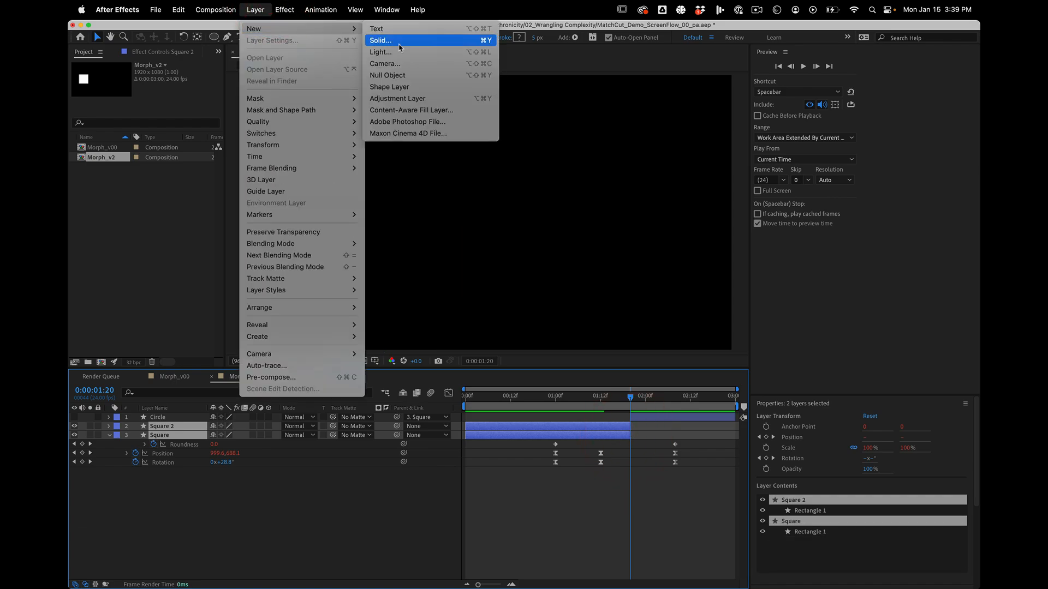
{"action": "left_click", "coordinate": [387, 100]}
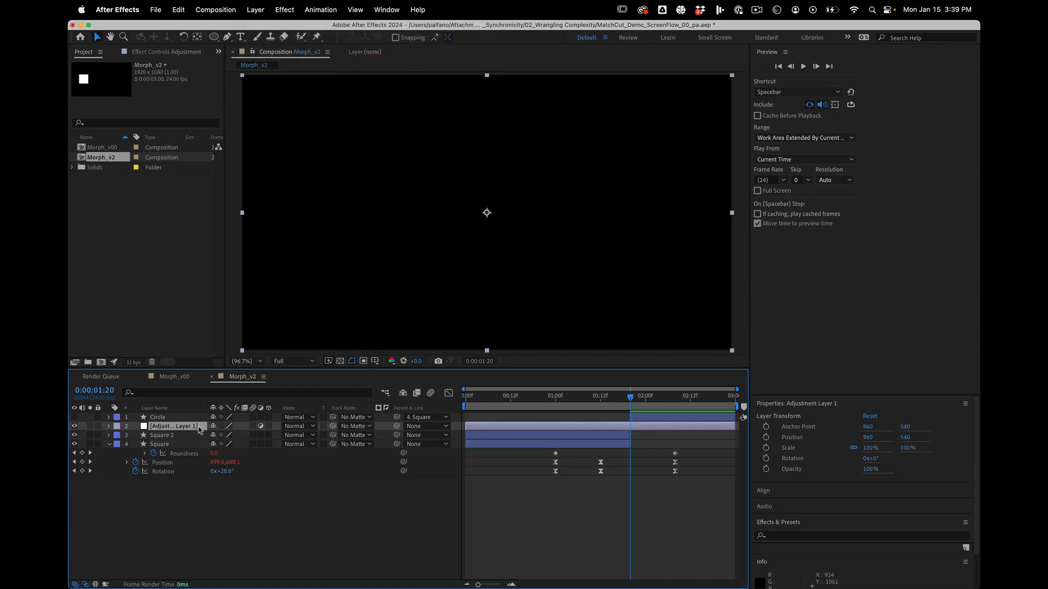
{"action": "left_click_drag", "start_coordinate": [189, 416], "coordinate": [190, 416]}
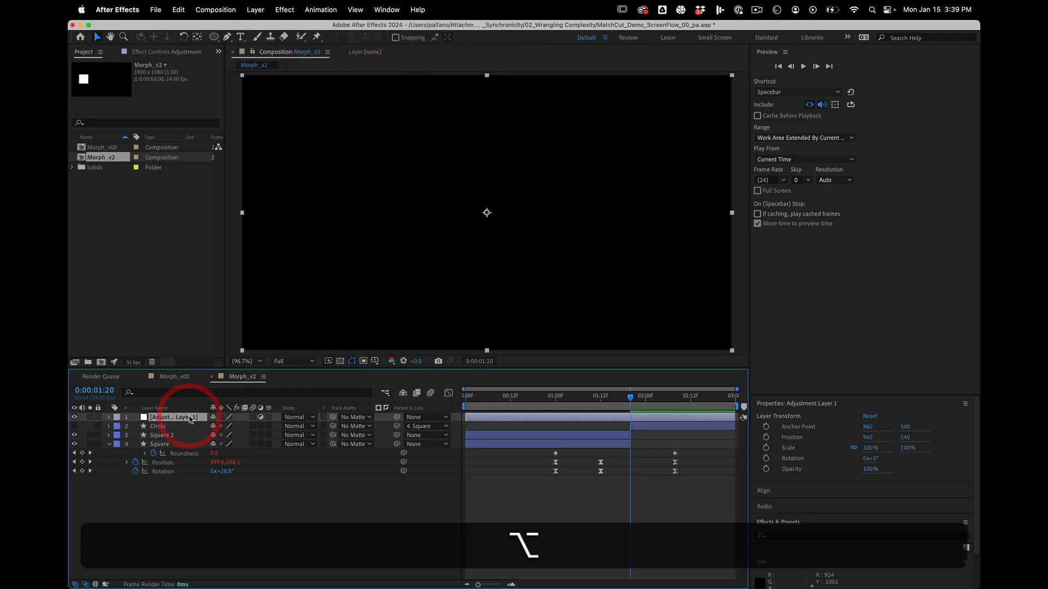
{"action": "key", "text": "alt+bracketleft"}
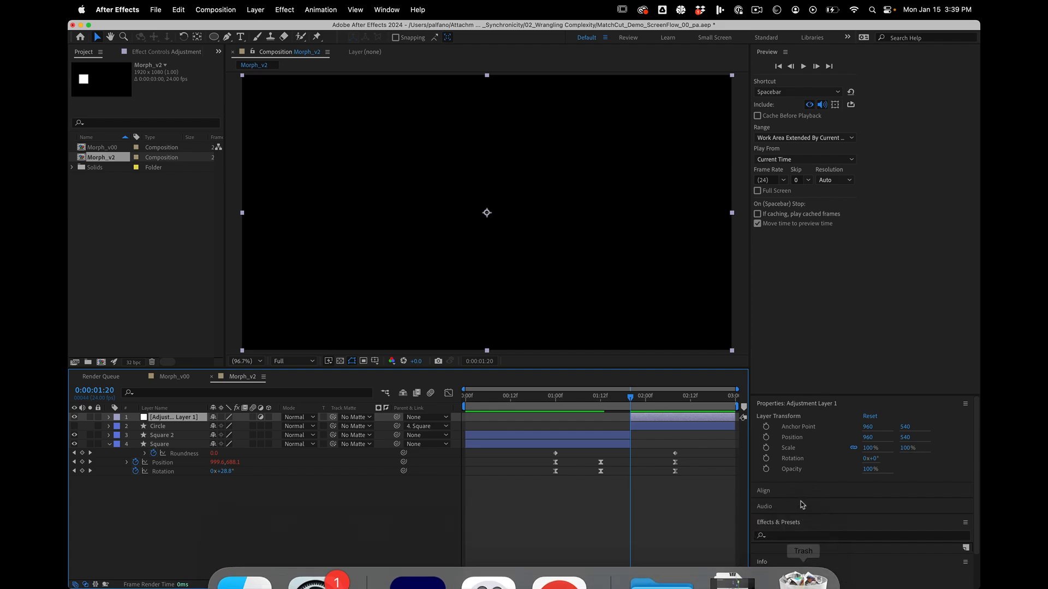
Find the Invert effect, apply it to the adjustment layer and turn on the Circle layer's visibility.
{"action": "left_click", "coordinate": [786, 535]}
{"action": "type", "text": "invert"}
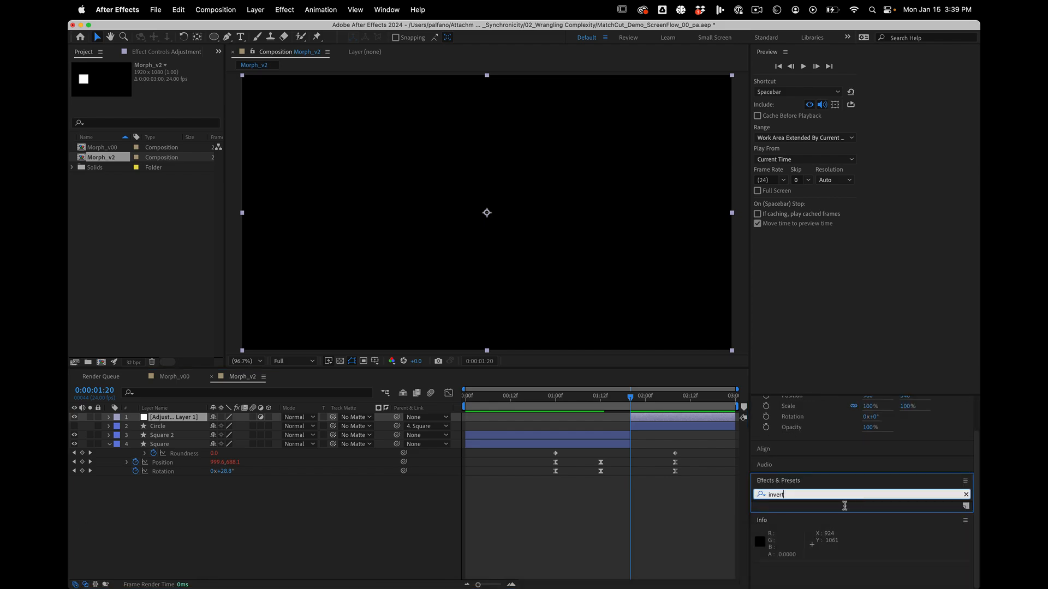
{"action": "key", "text": "Return"}
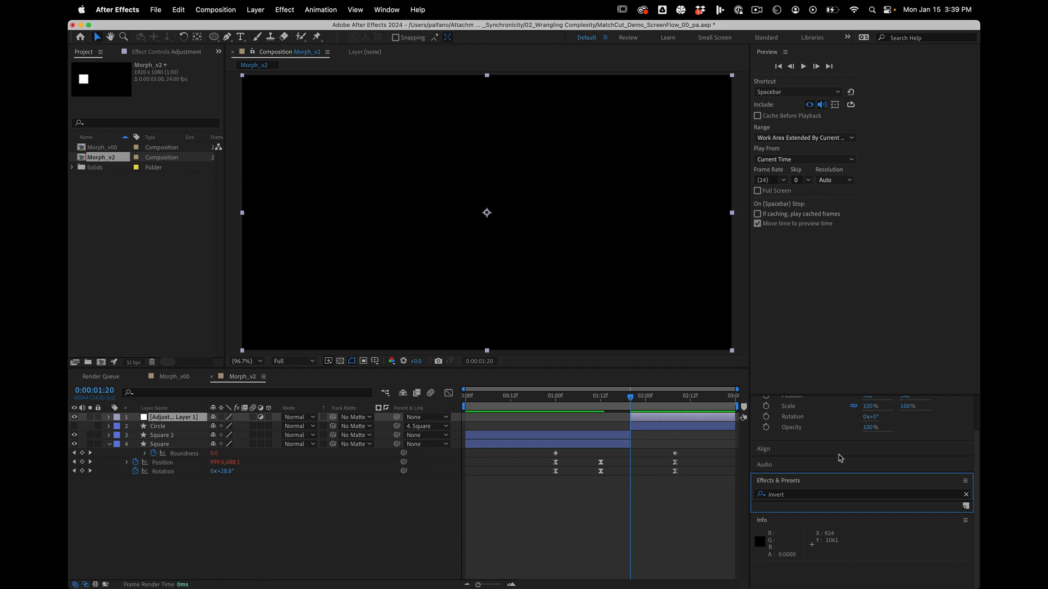
{"action": "left_click_drag", "start_coordinate": [829, 395], "coordinate": [838, 238]}
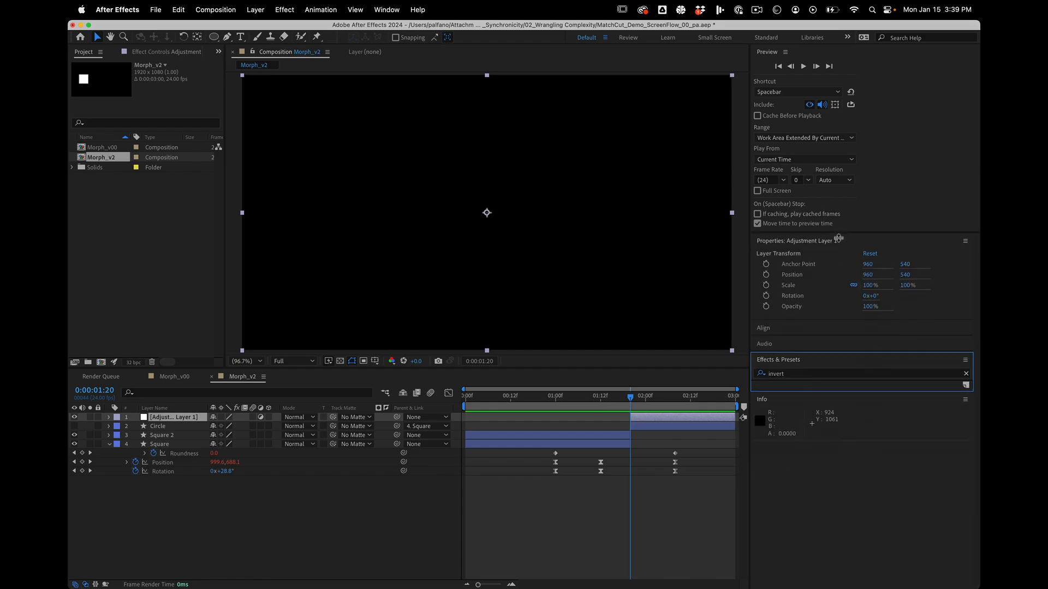
{"action": "left_click", "coordinate": [838, 223]}
{"action": "left_click", "coordinate": [804, 380]}
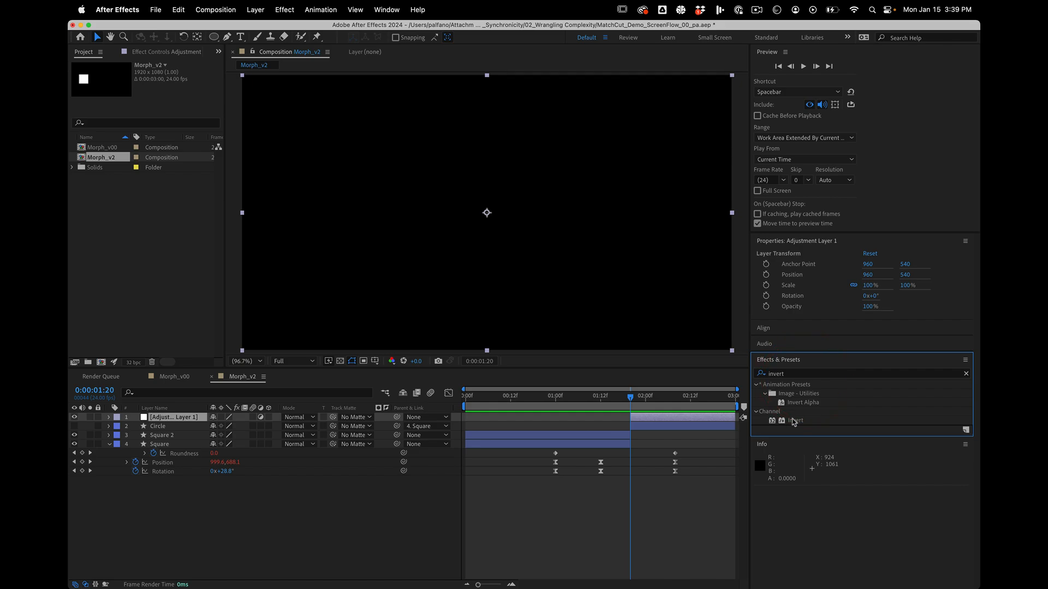
{"action": "left_click_drag", "start_coordinate": [794, 422], "coordinate": [676, 417]}
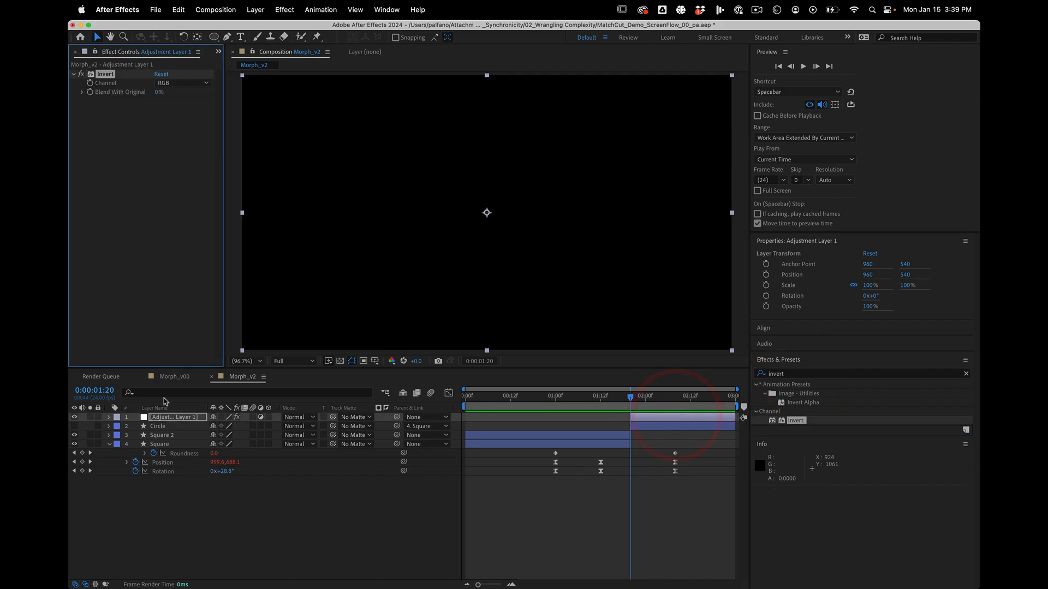
{"action": "left_click", "coordinate": [75, 426]}
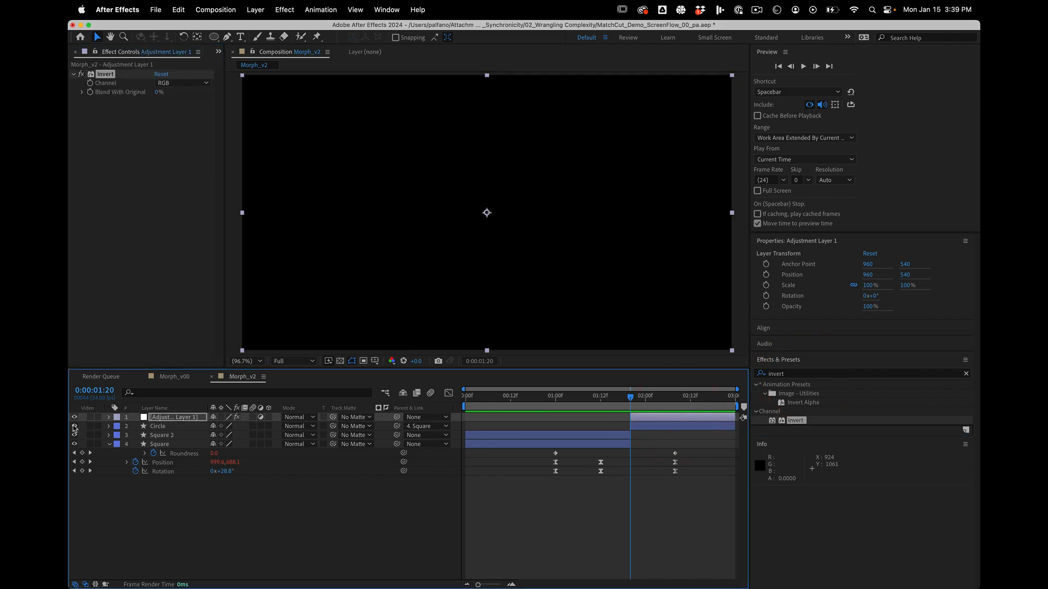
Create a black 1920 x 1080 px solid and place it below all other layers.
{"action": "left_click", "coordinate": [208, 509]}
{"action": "left_click", "coordinate": [216, 9]}
{"action": "mouse_move", "coordinate": [301, 28]}
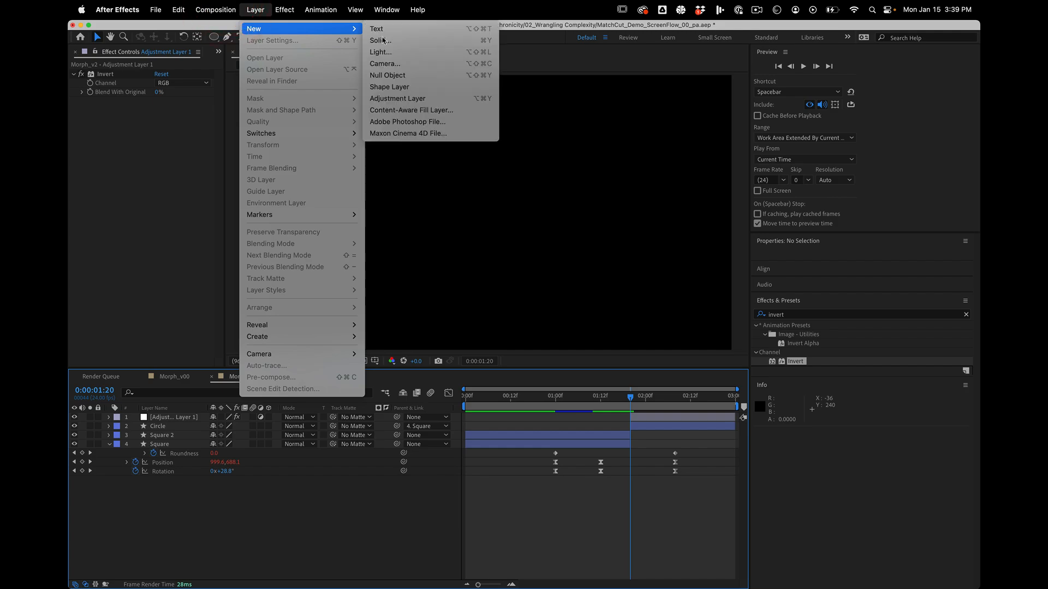
{"action": "left_click", "coordinate": [384, 40]}
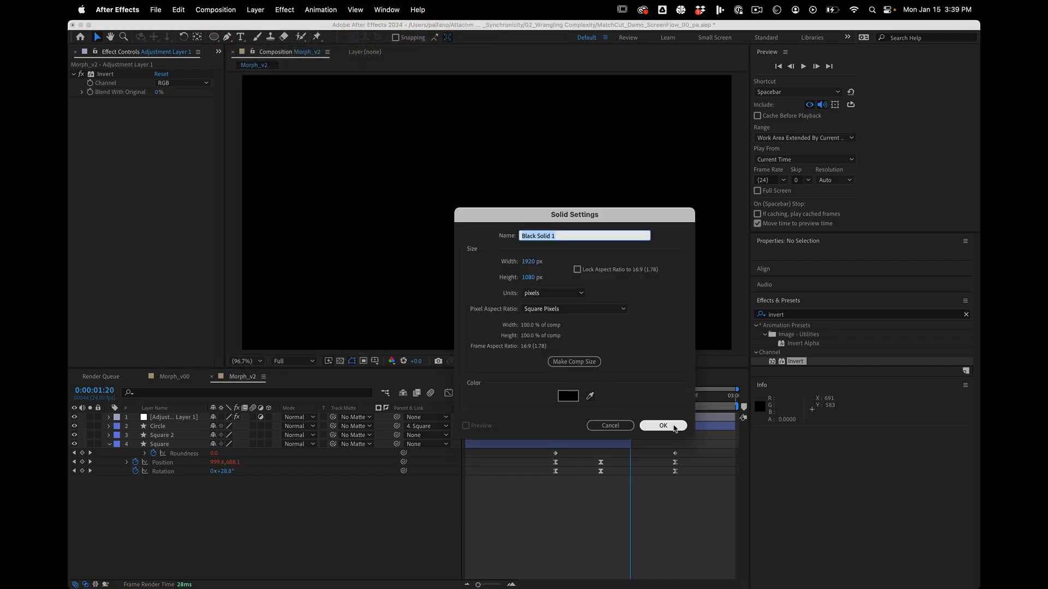
{"action": "left_click", "coordinate": [663, 426]}
{"action": "left_click_drag", "start_coordinate": [178, 417], "coordinate": [173, 480]}
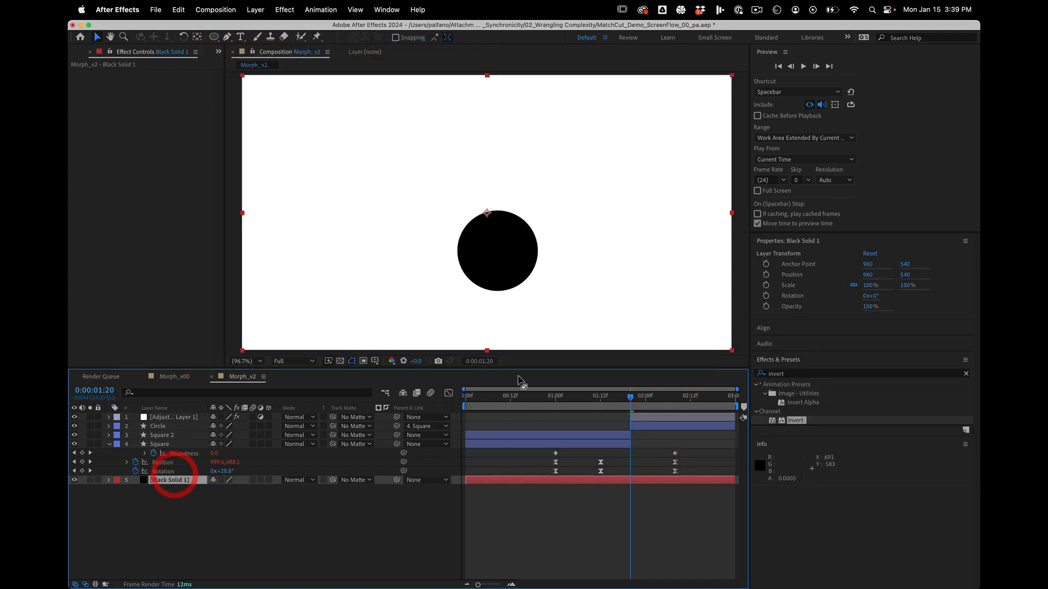
Play back the animation from near its start to check the inverted cut from square to circle.
{"action": "left_click_drag", "start_coordinate": [593, 397], "coordinate": [470, 399]}
{"action": "key", "text": "space"}
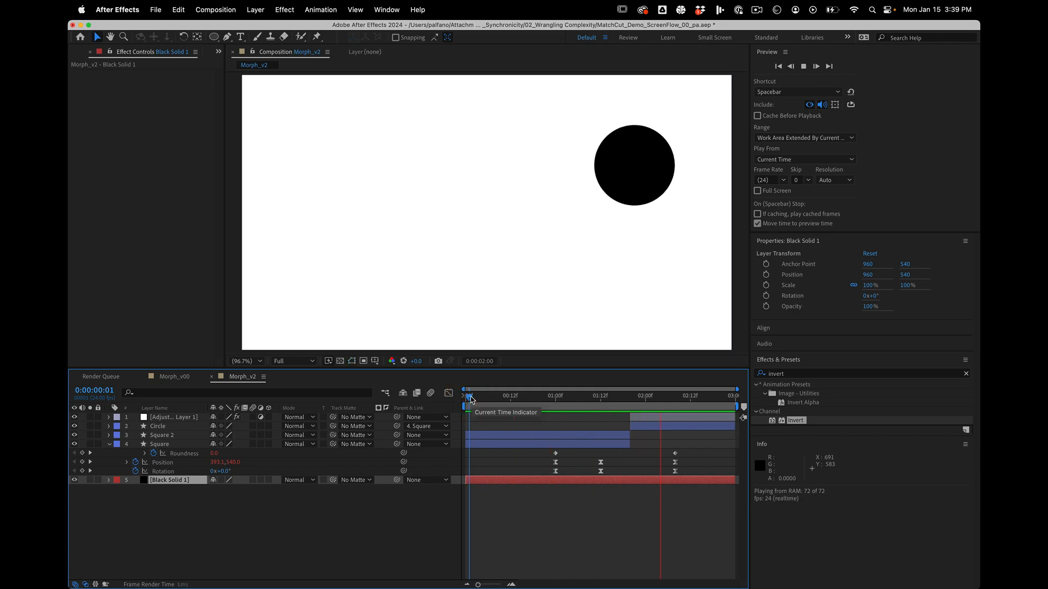
{"action": "key", "text": "space"}
{"action": "left_click", "coordinate": [484, 395]}
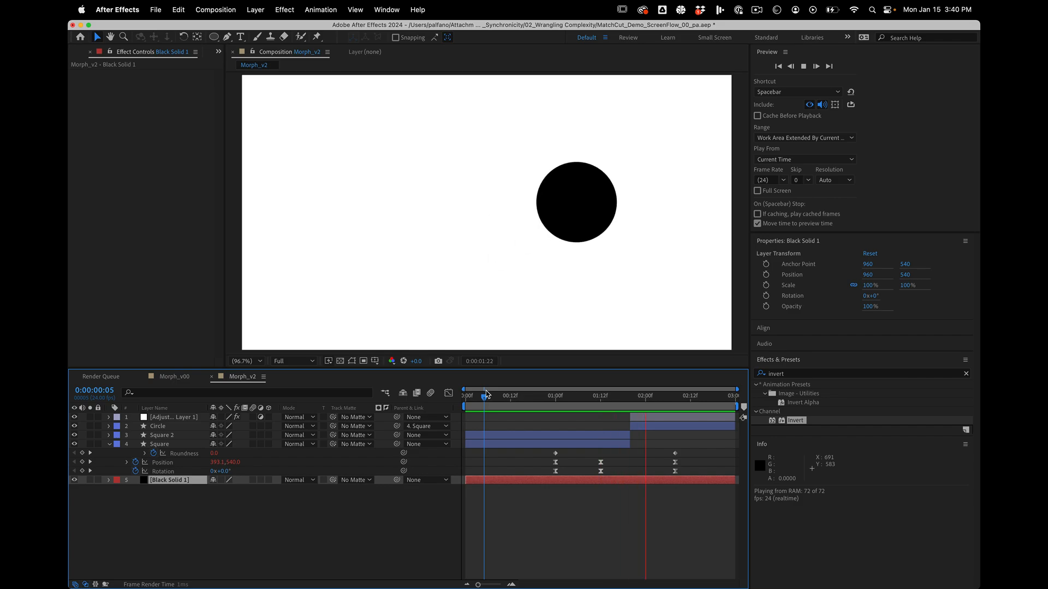
{"action": "key", "text": "space"}
{"action": "left_click", "coordinate": [366, 507]}
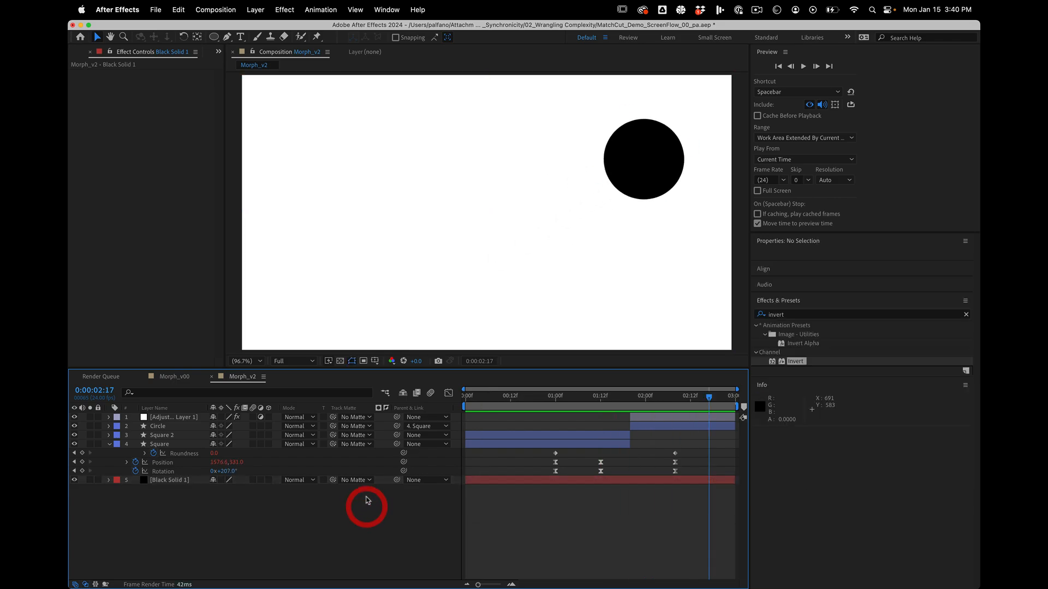